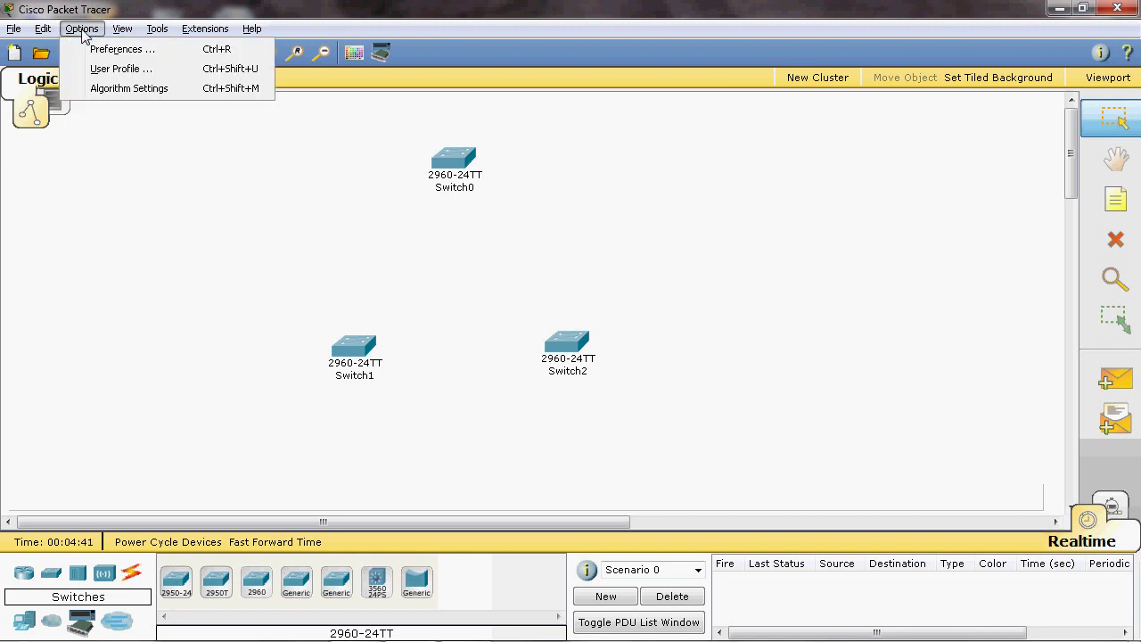
- Turn off Show Link Lights in the Interface preferences and close the Preferences dialog
left_click(113, 50)
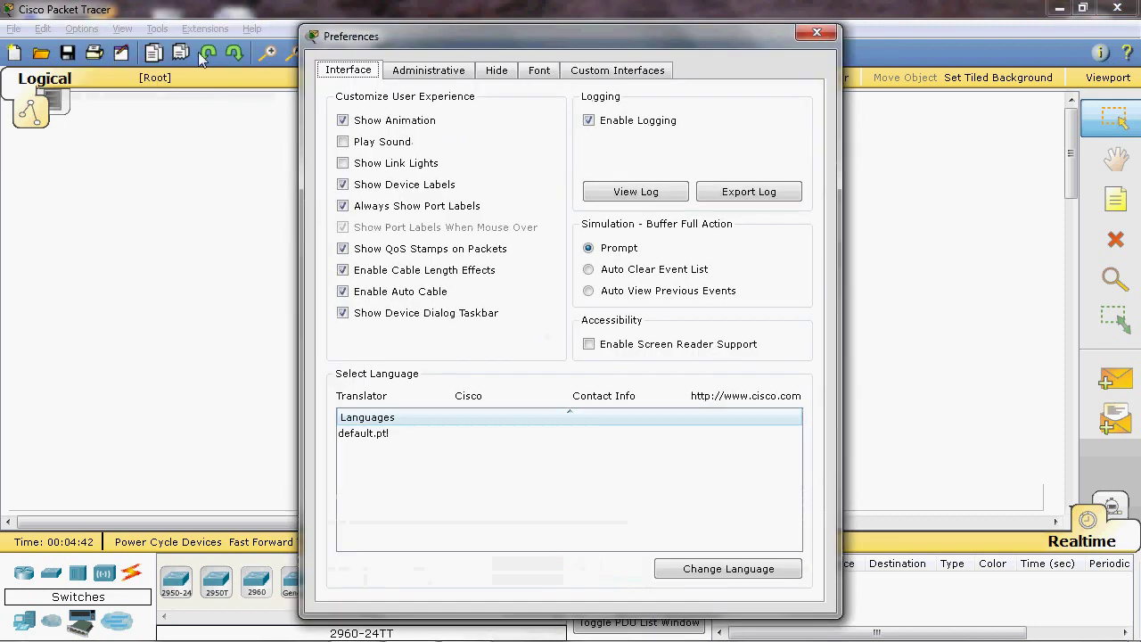
left_click(344, 164)
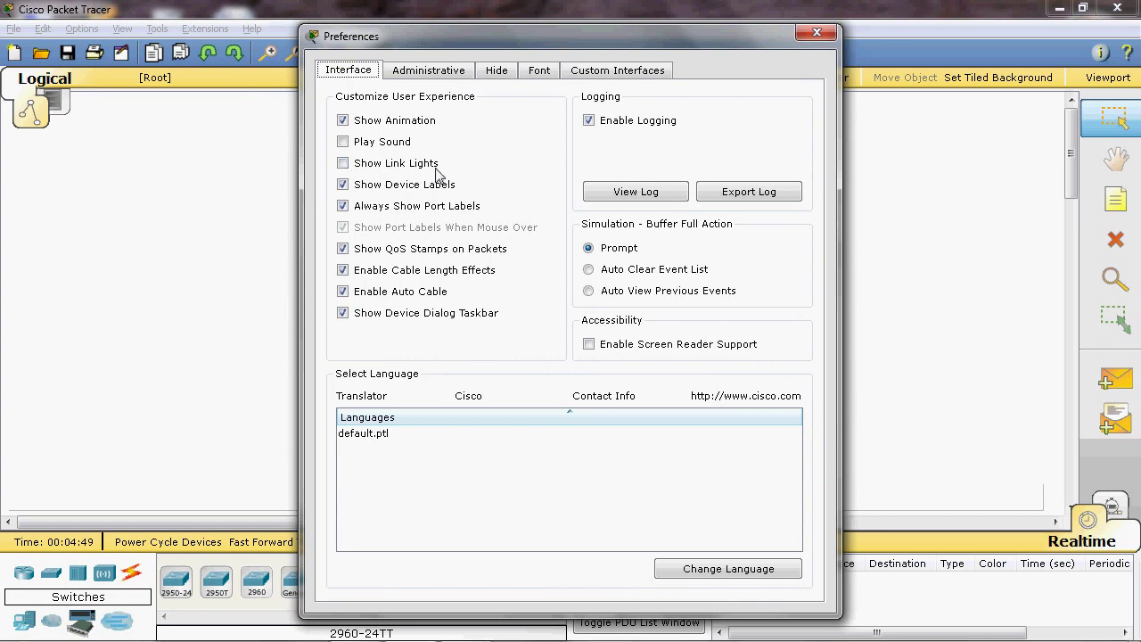
left_click(827, 41)
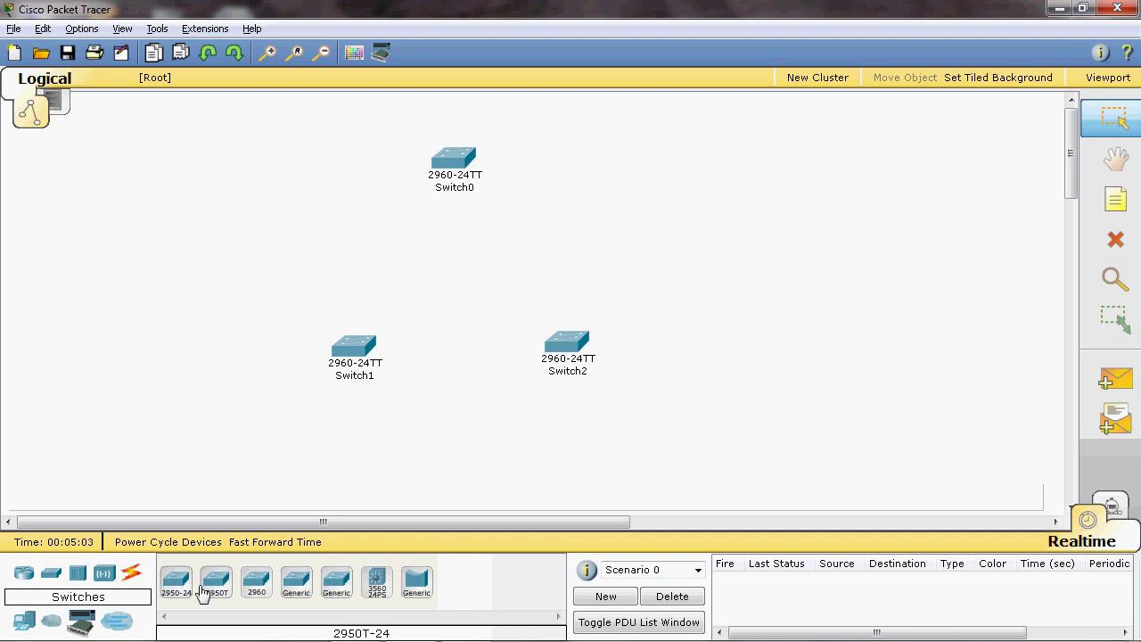
- Cable Switch0 Fa0/1 to Switch1 Fa0/1 and Switch1 Fa0/2 to Switch2 Fa0/1 with copper cross-over
left_click(132, 572)
left_click(296, 582)
left_click(453, 162)
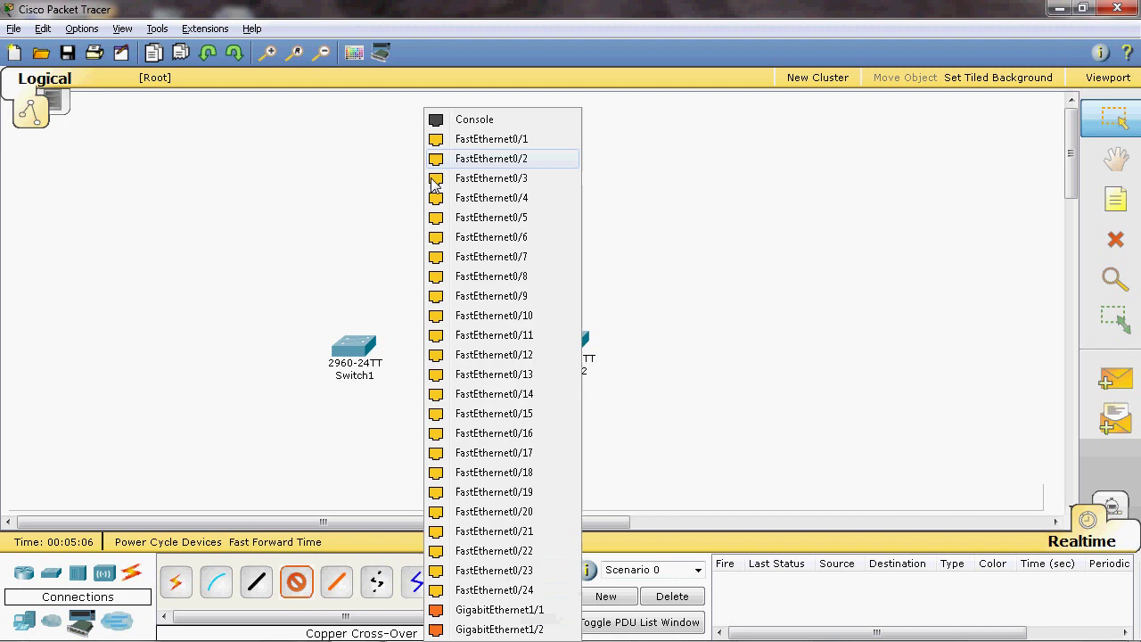
left_click(490, 139)
left_click(356, 353)
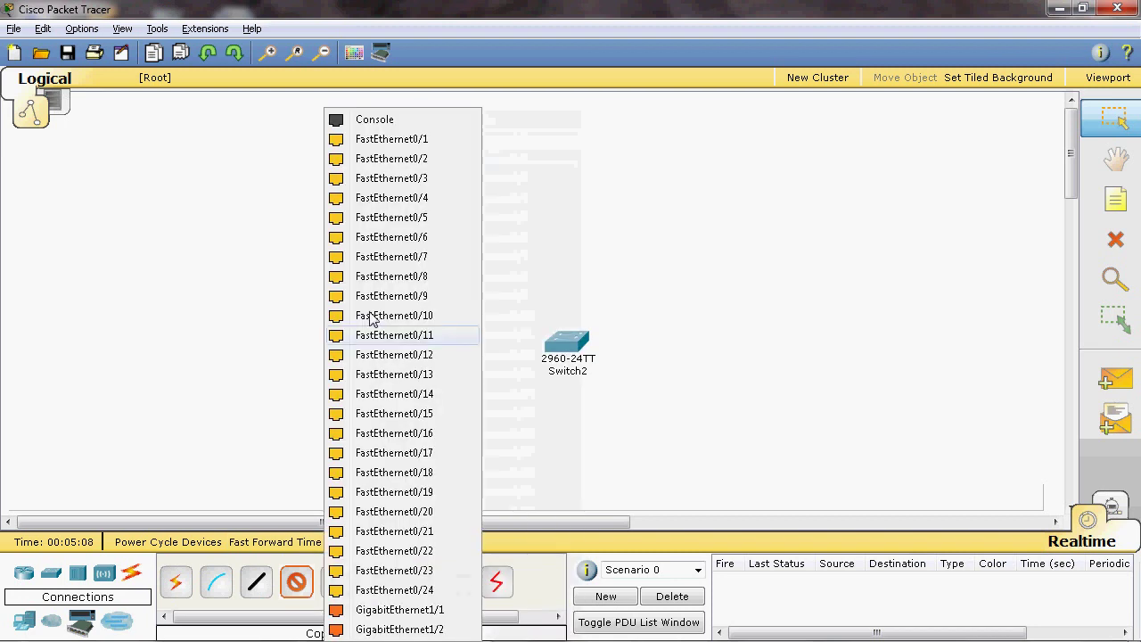
left_click(385, 140)
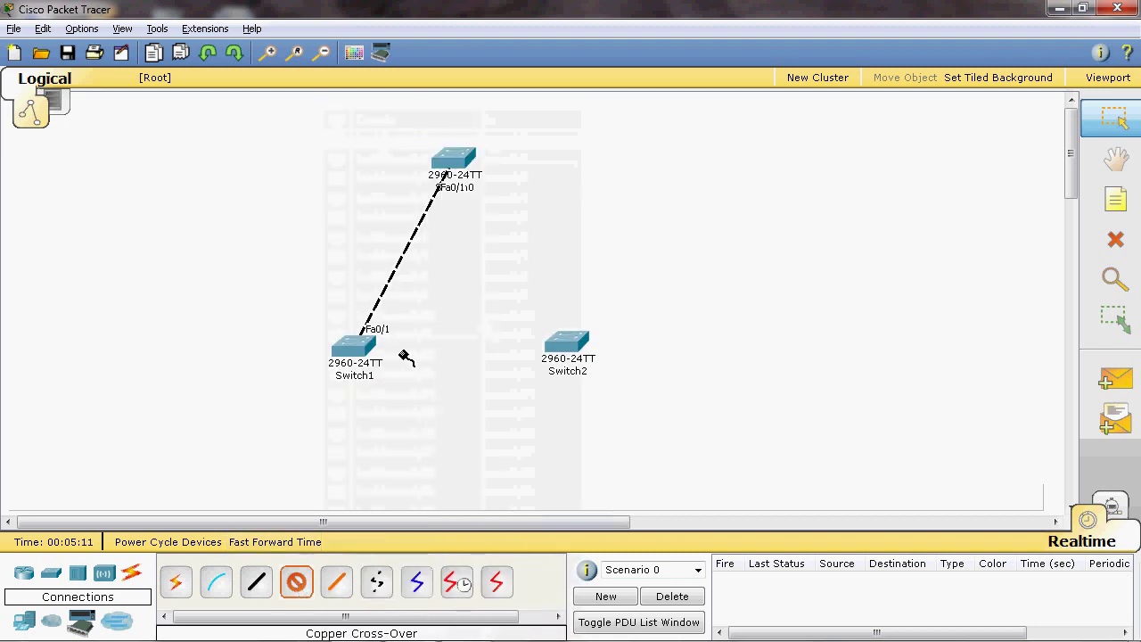
left_click(364, 346)
left_click(375, 155)
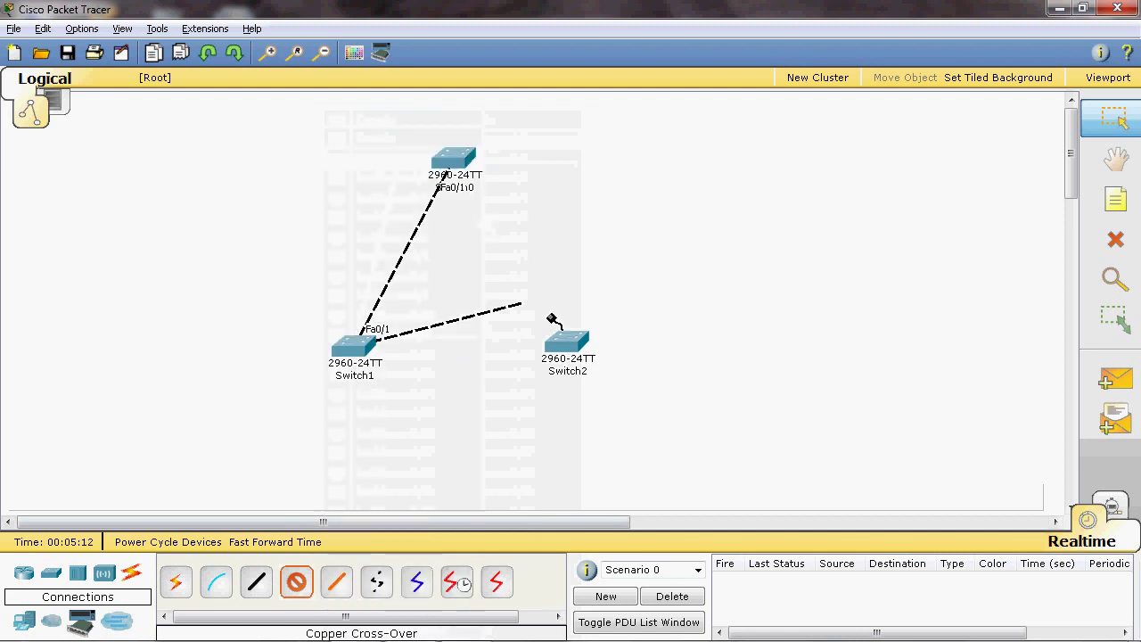
left_click(560, 341)
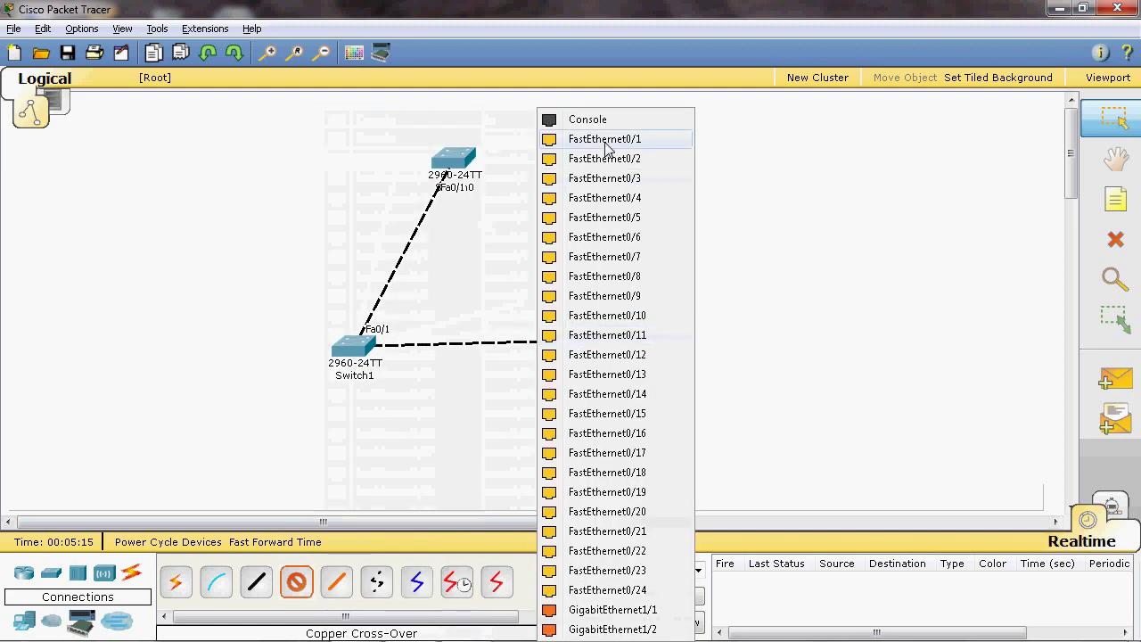
left_click(575, 135)
- Auto-connect Switch0 to Switch2 to close the triangle, then reopen Options > Preferences
left_click(176, 581)
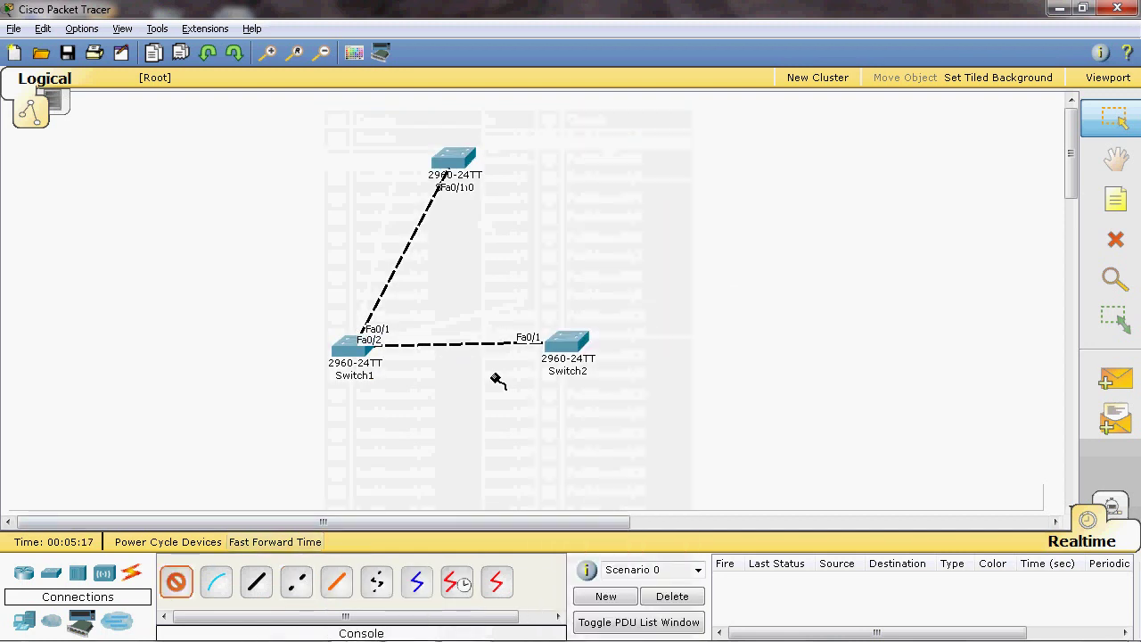
left_click(470, 160)
left_click(565, 332)
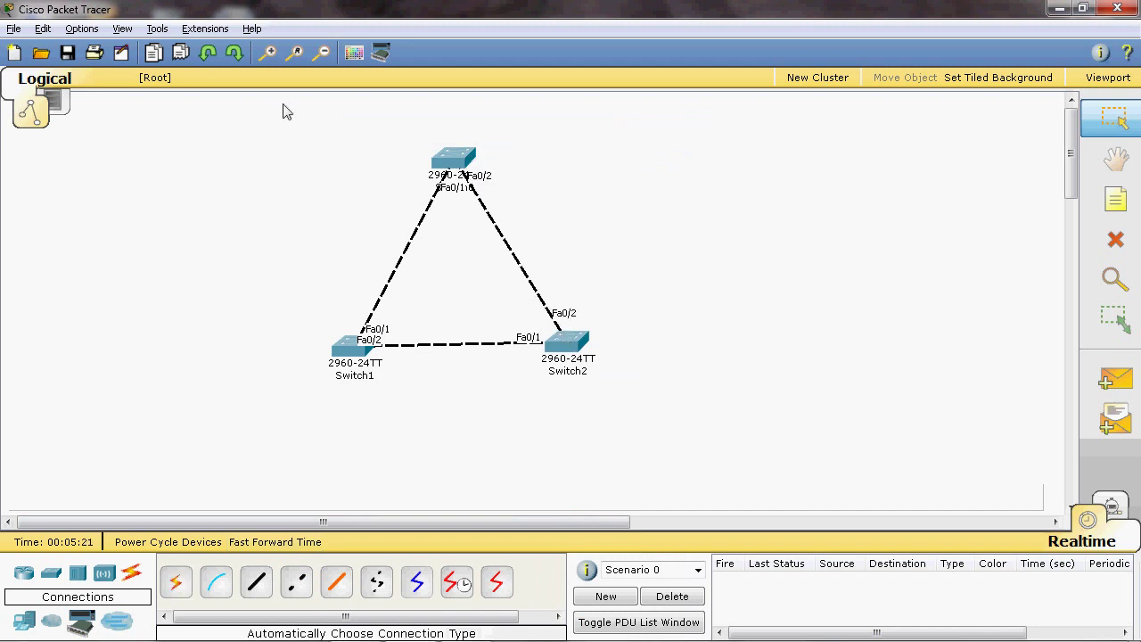
left_click(81, 28)
left_click(100, 45)
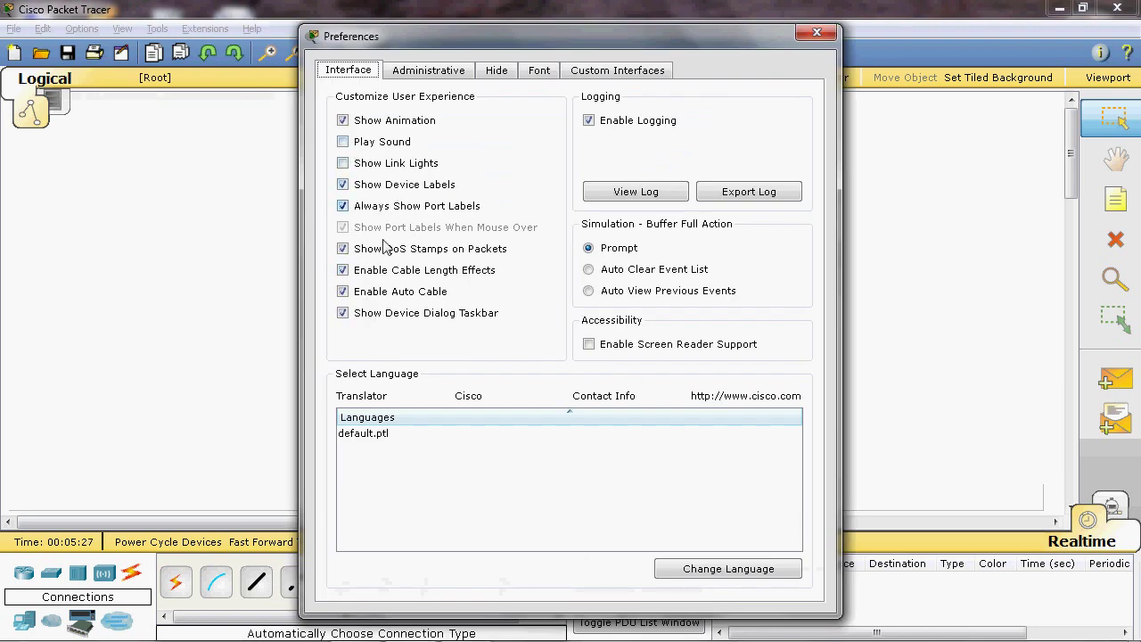
- Close the Preferences dialog
left_click(817, 33)
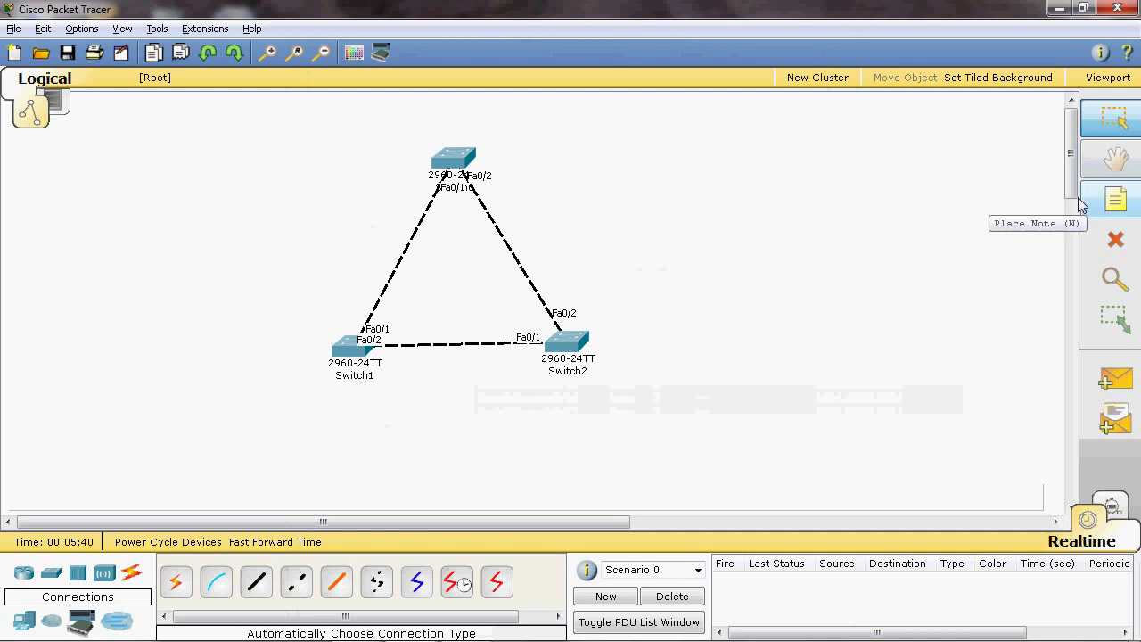
- Read Switch0's MAC address and place a note beside it starting with 0060
mouse_move(446, 171)
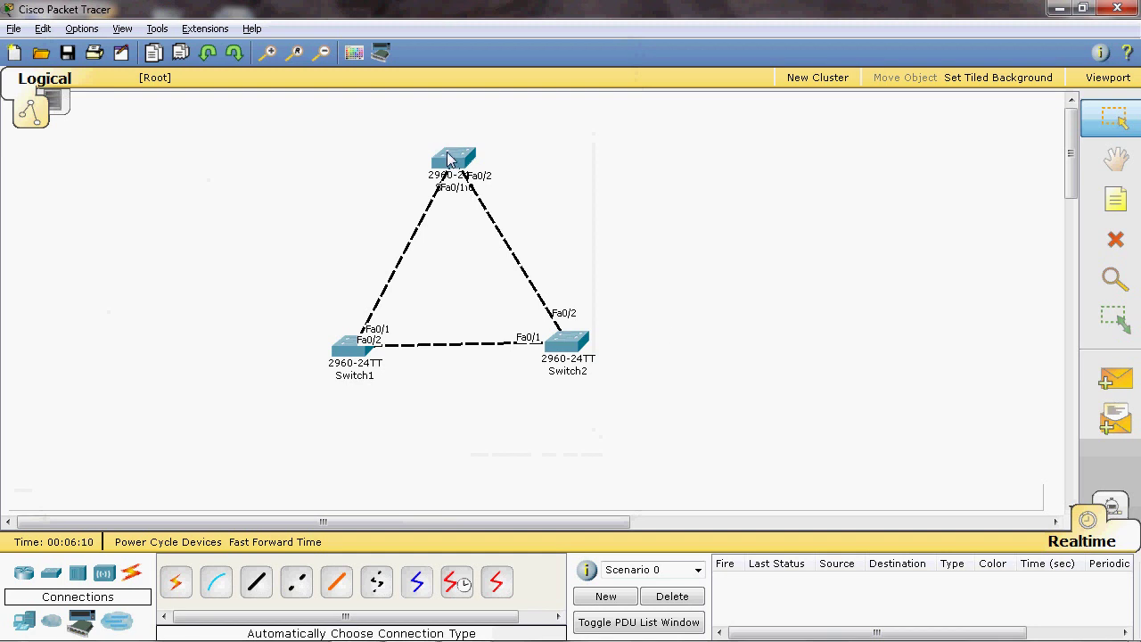
mouse_move(448, 159)
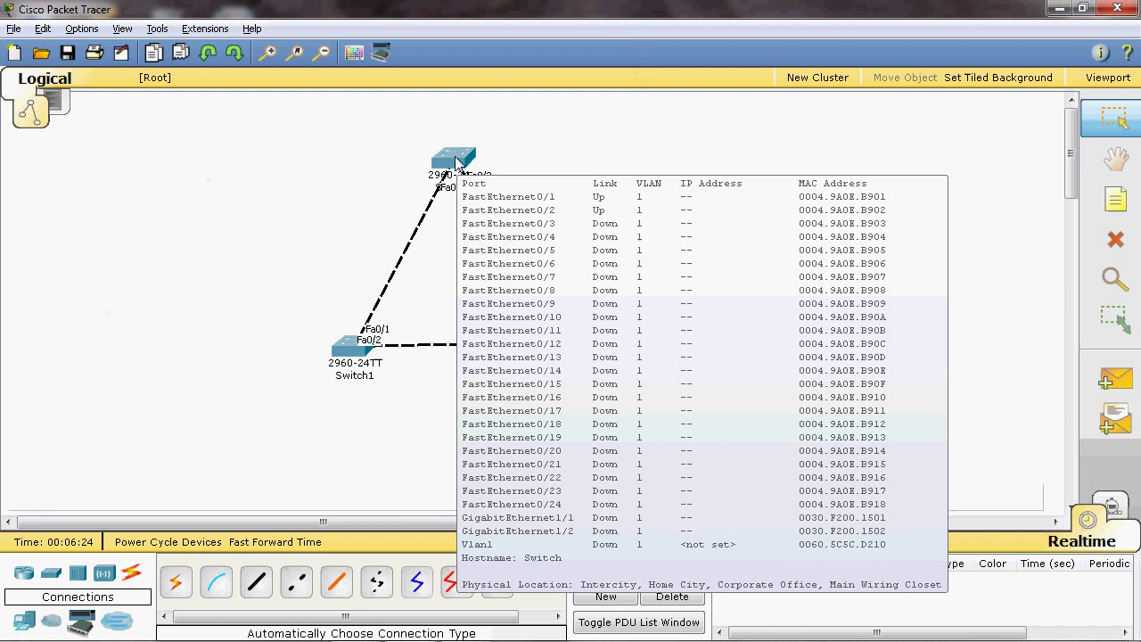
left_click(1115, 200)
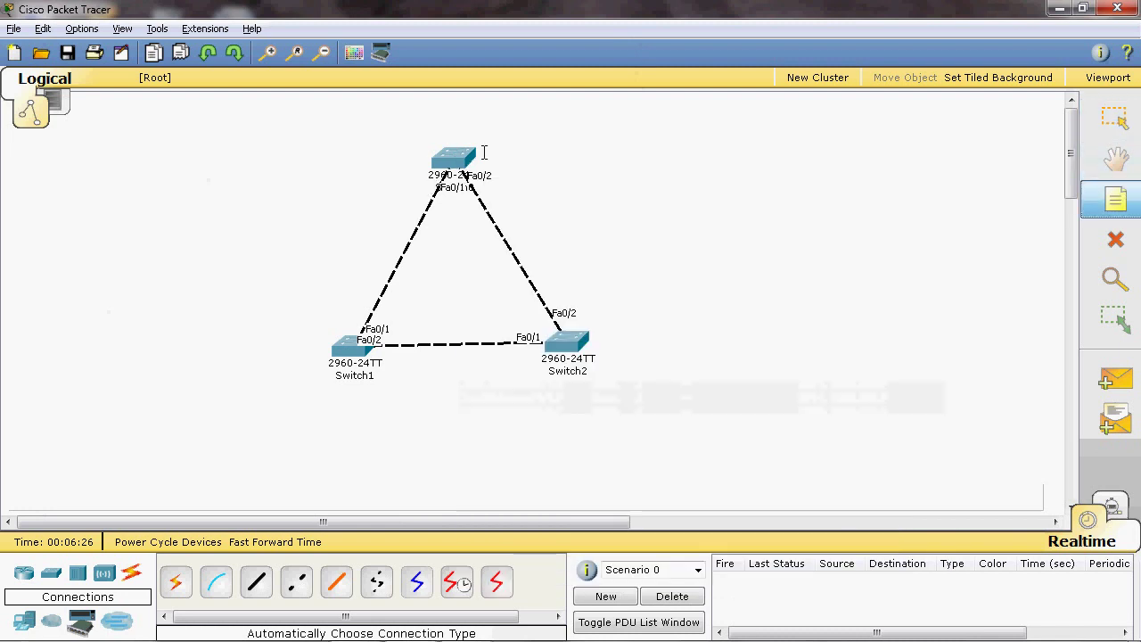
left_click(489, 148)
type("80")
type("5")
type("c")
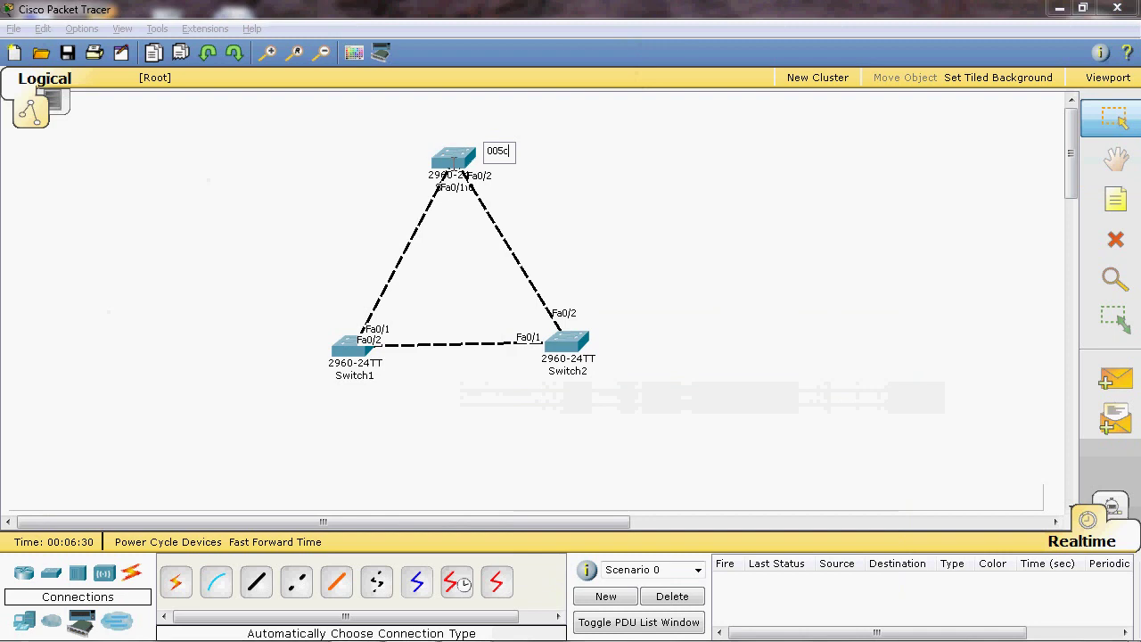
left_click(556, 157)
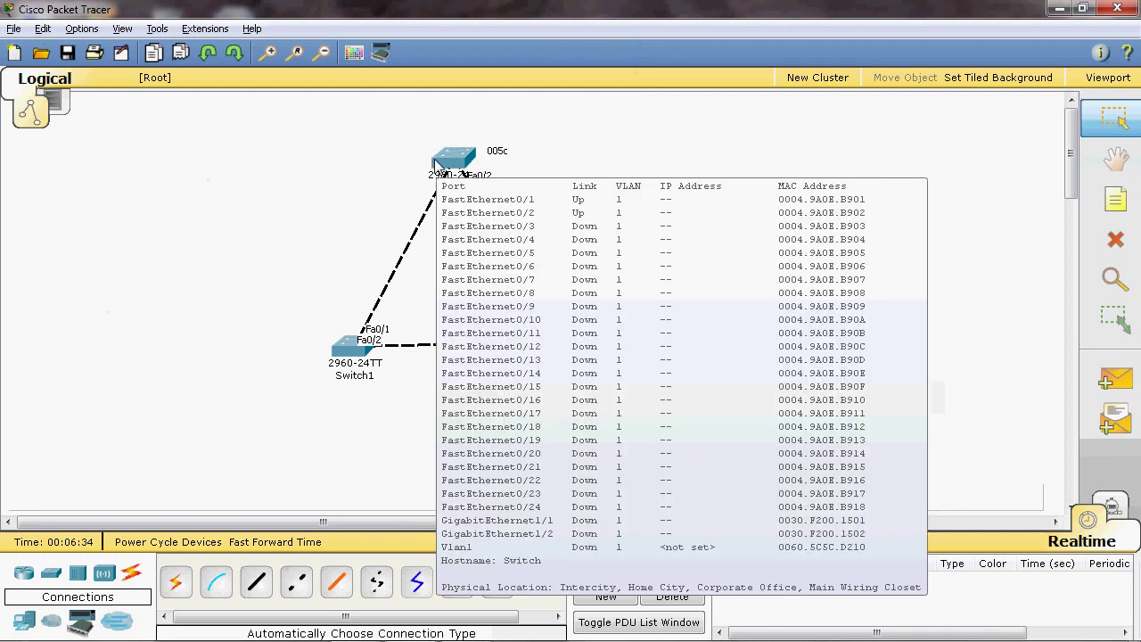
left_click(512, 152)
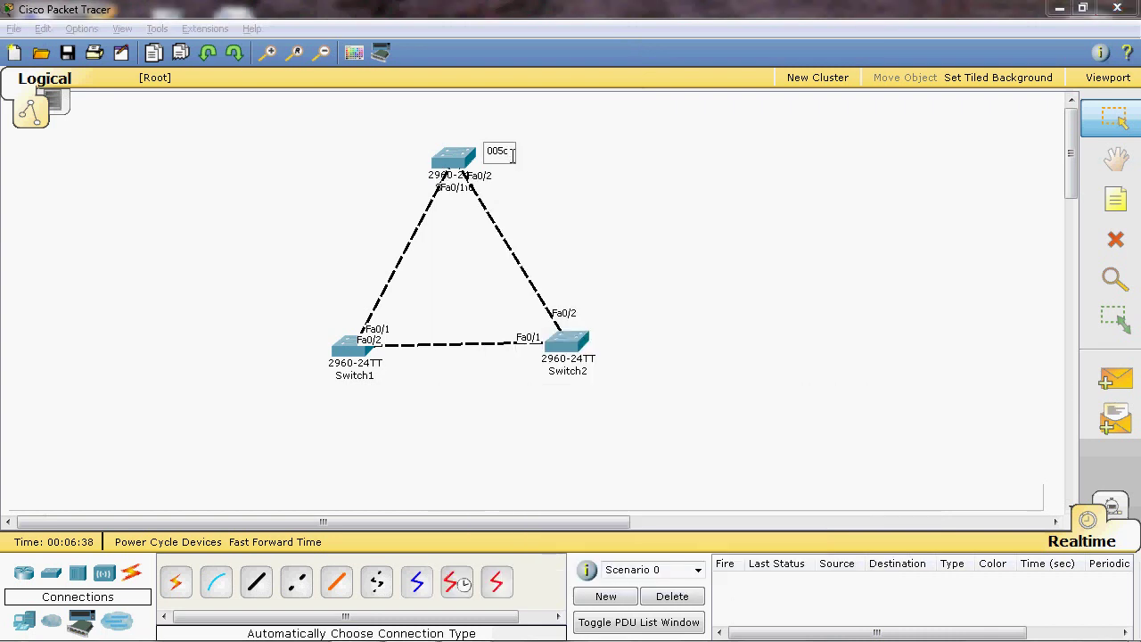
key("BackSpace")
key("BackSpace")
key("BackSpace")
type("060")
left_click(608, 228)
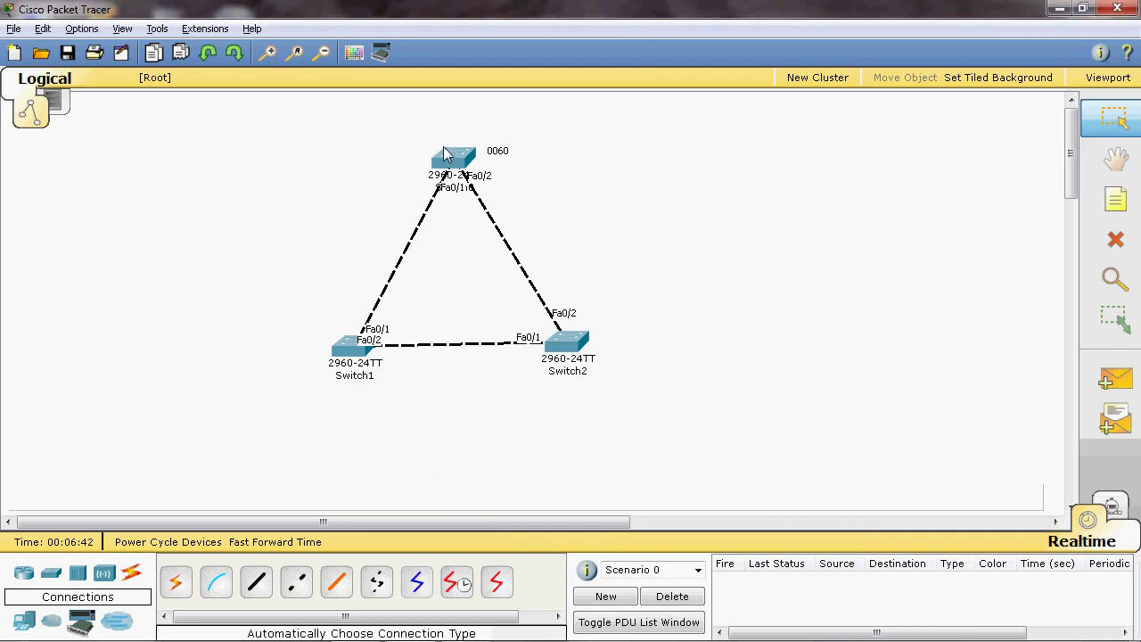
- Complete the note to read 0060.5c5c.d210 and move it above Switch0
mouse_move(445, 158)
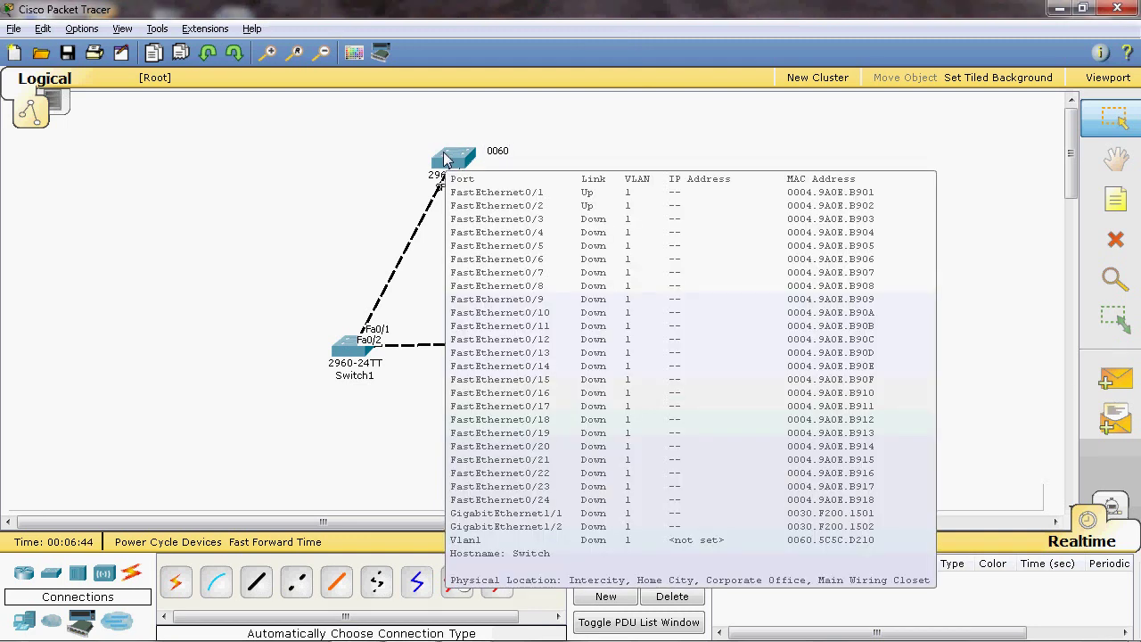
double_click(506, 150)
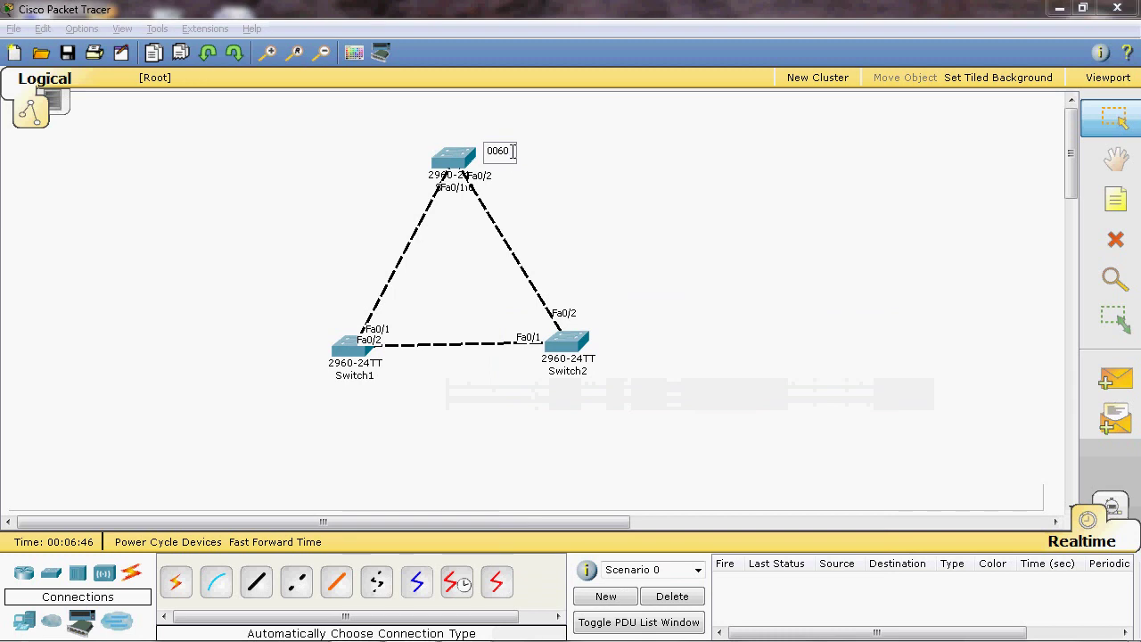
type(".5c5c.")
left_click(378, 196)
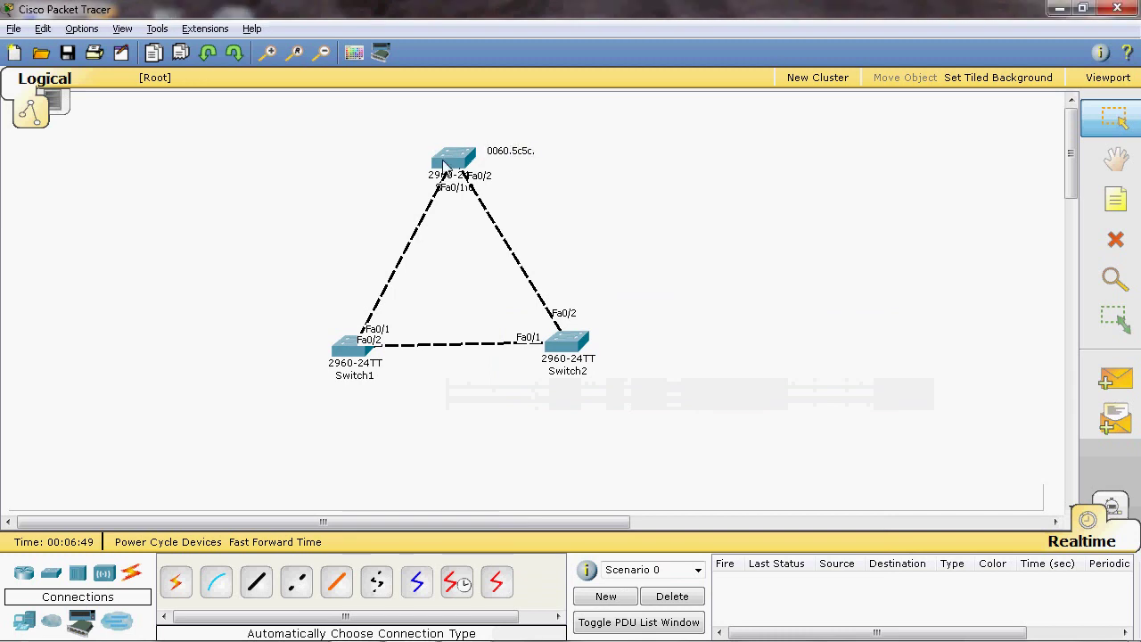
mouse_move(444, 164)
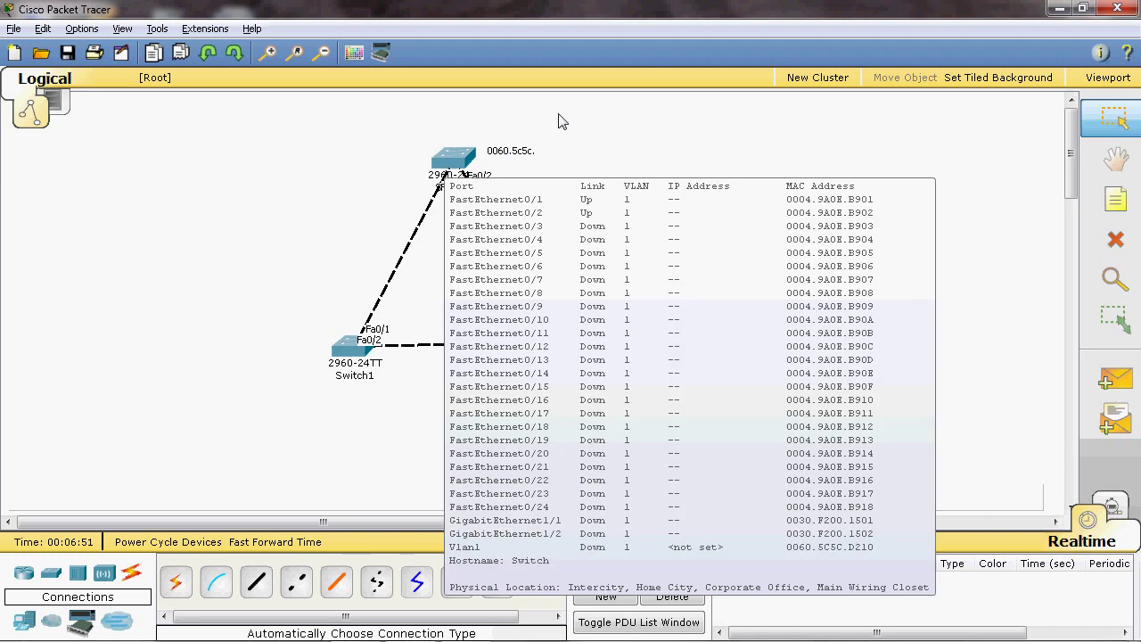
left_click(538, 151)
type("d210")
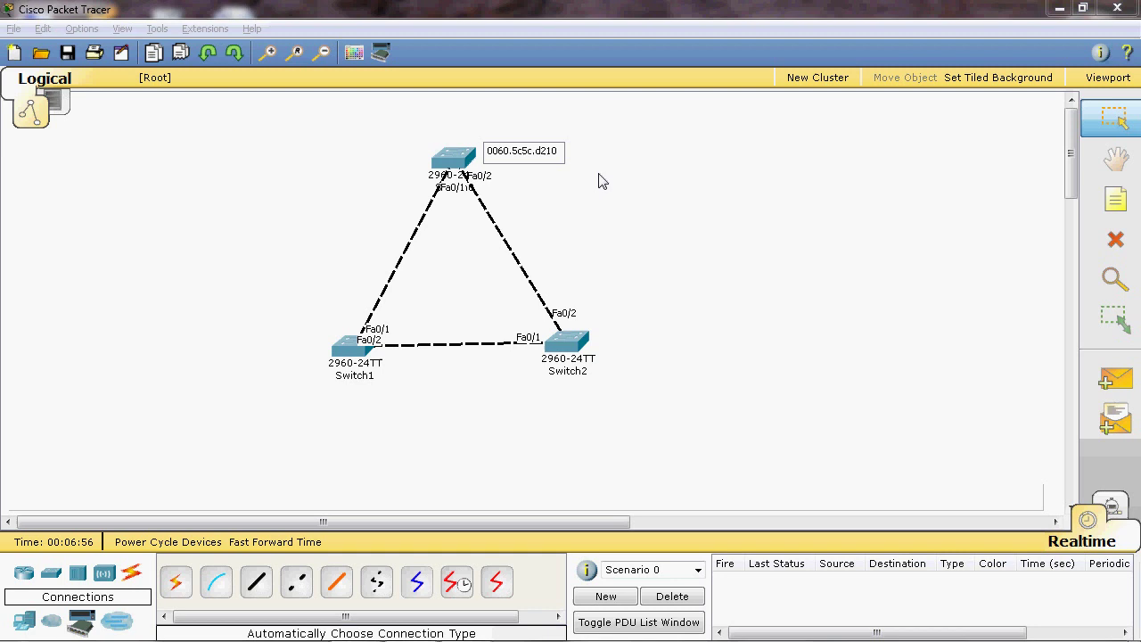
left_click(602, 181)
left_click_drag(499, 152, 424, 127)
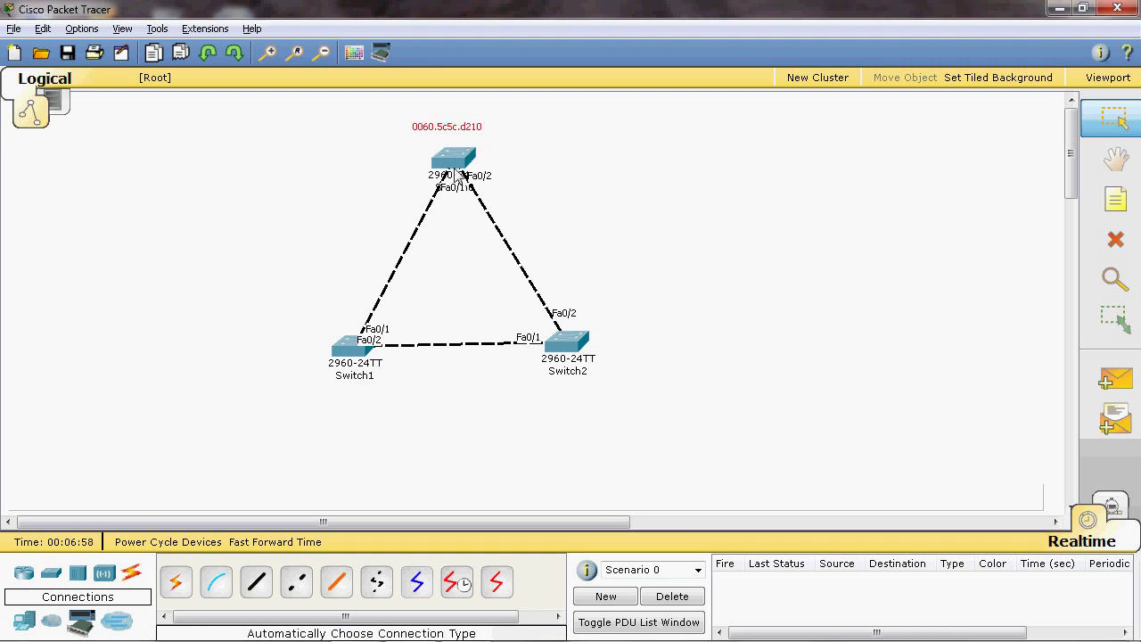
mouse_move(452, 164)
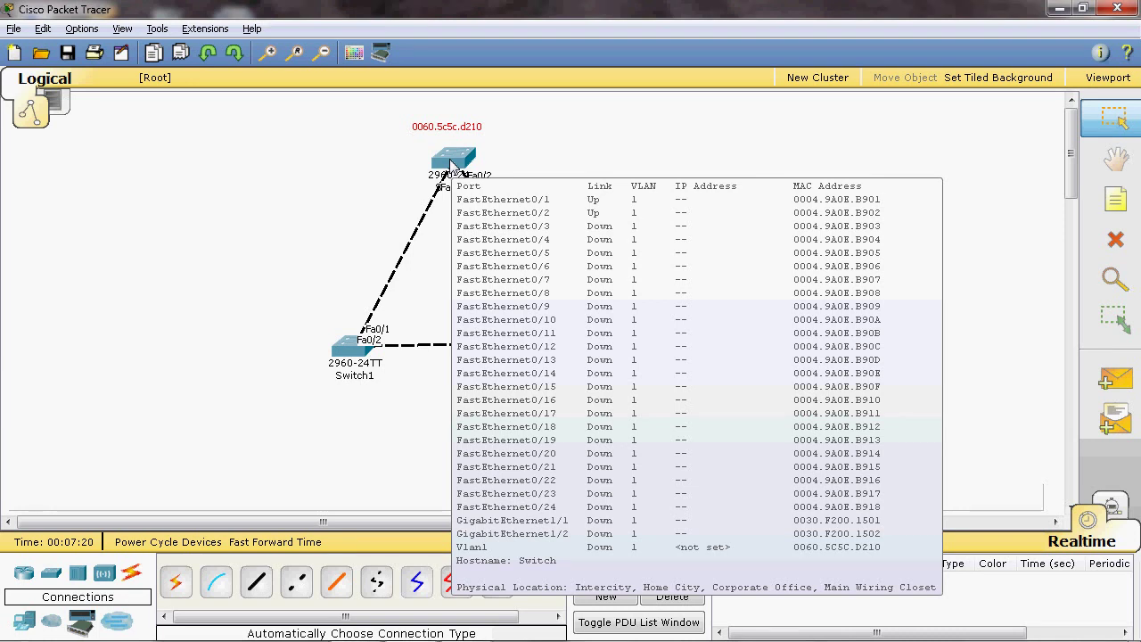
- In Switch1's CLI, enter enable mode and run show version
left_click(352, 348)
left_click(263, 151)
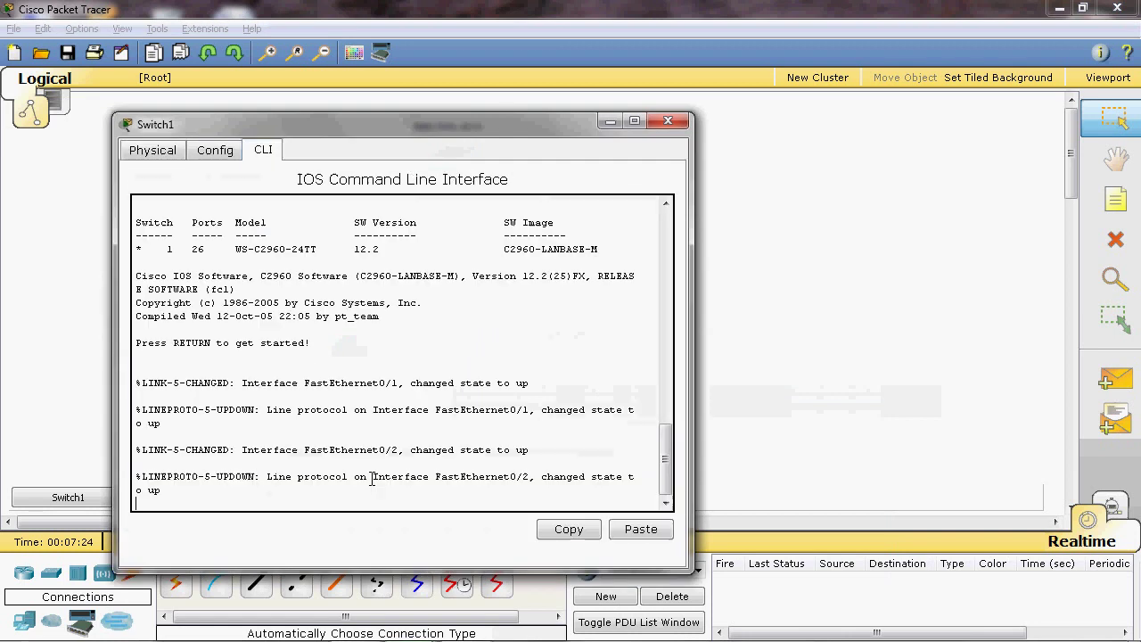
key("Return")
type("en")
key("Return")
type("show ver")
key("Tab")
key("Return")
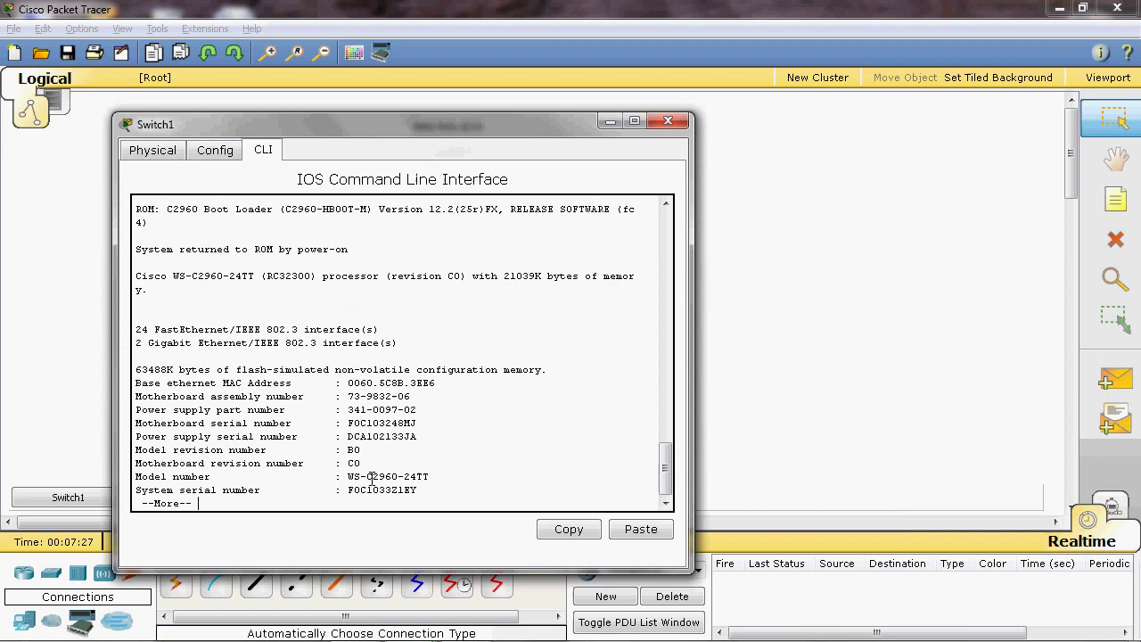
key("space")
- Copy Switch1's base MAC address 0060.5C8B.3EE6 from the output and close the window
scroll(428, 339, "up", 3)
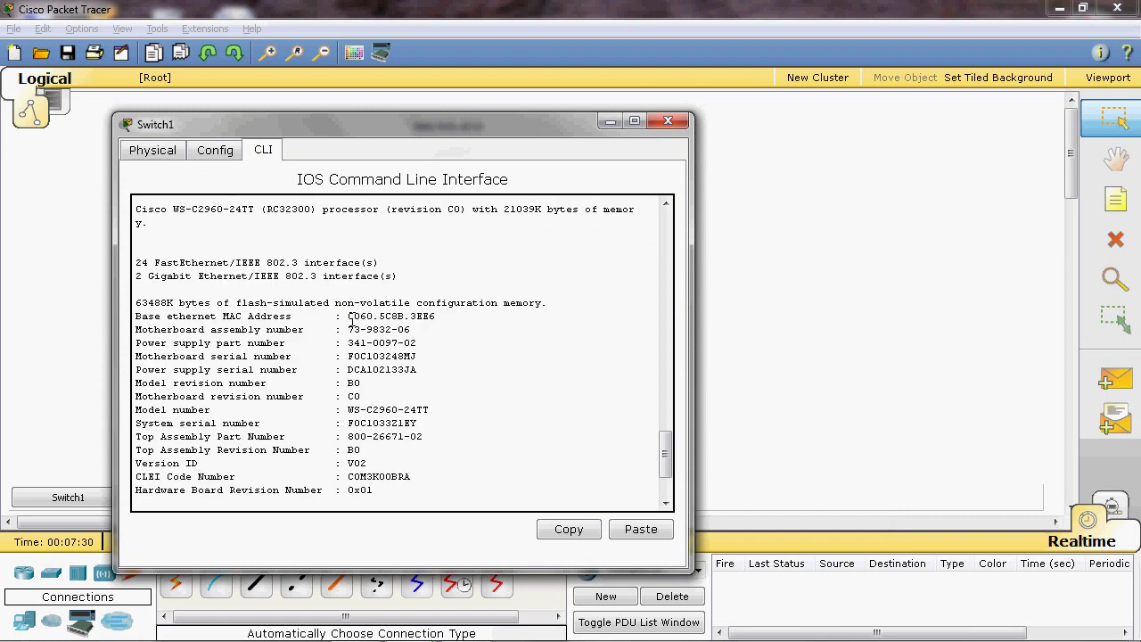
left_click_drag(346, 317, 446, 317)
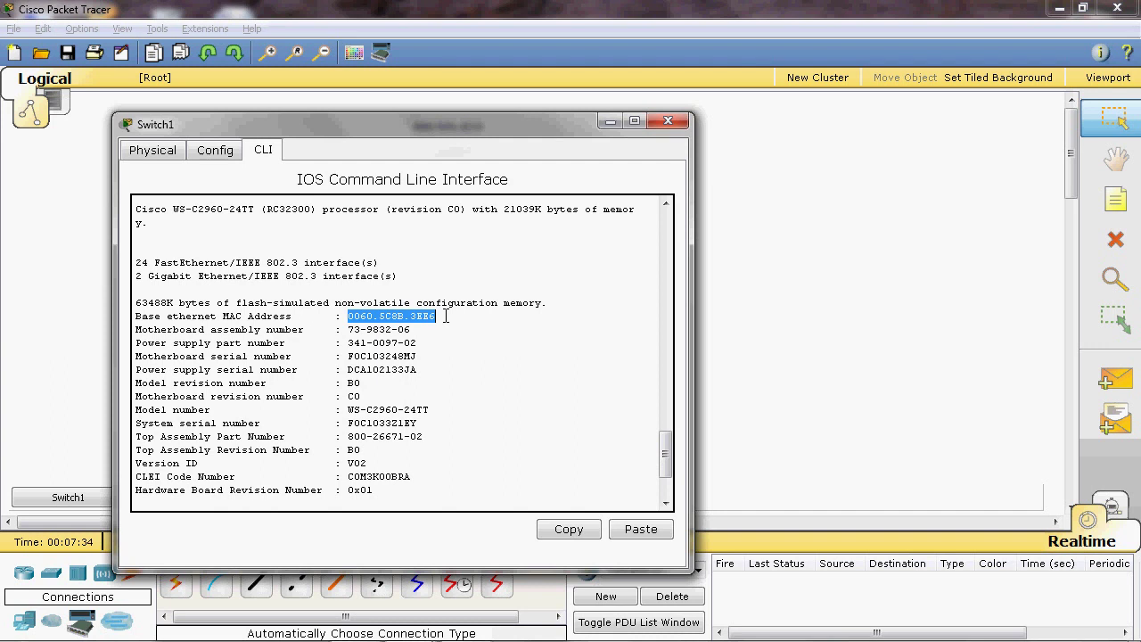
key("ctrl+c")
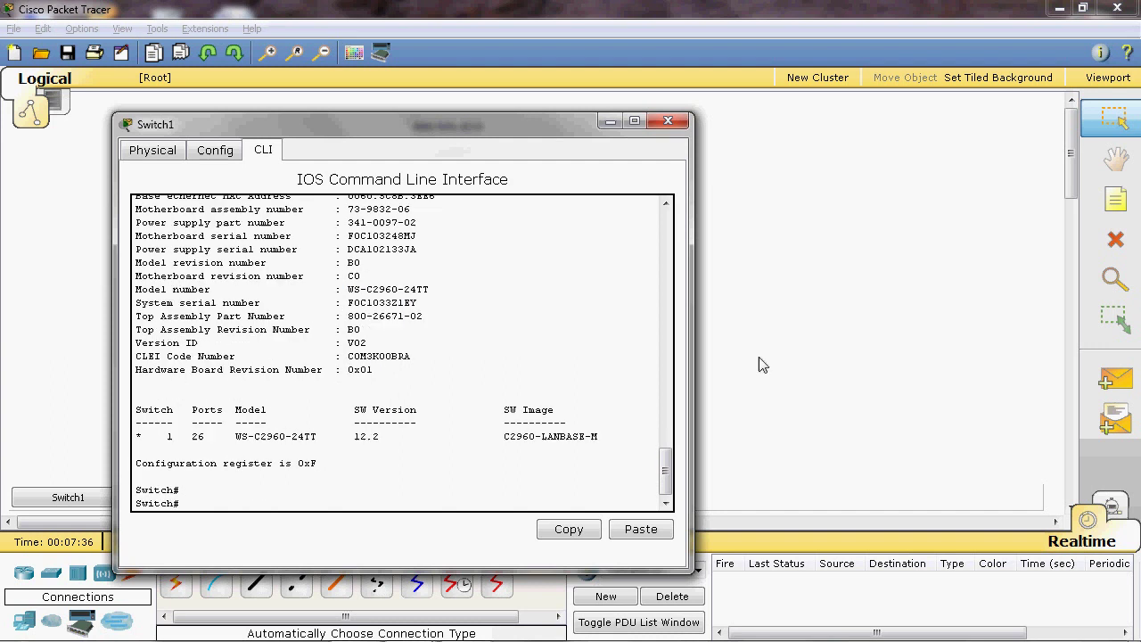
scroll(538, 394, "up", 3)
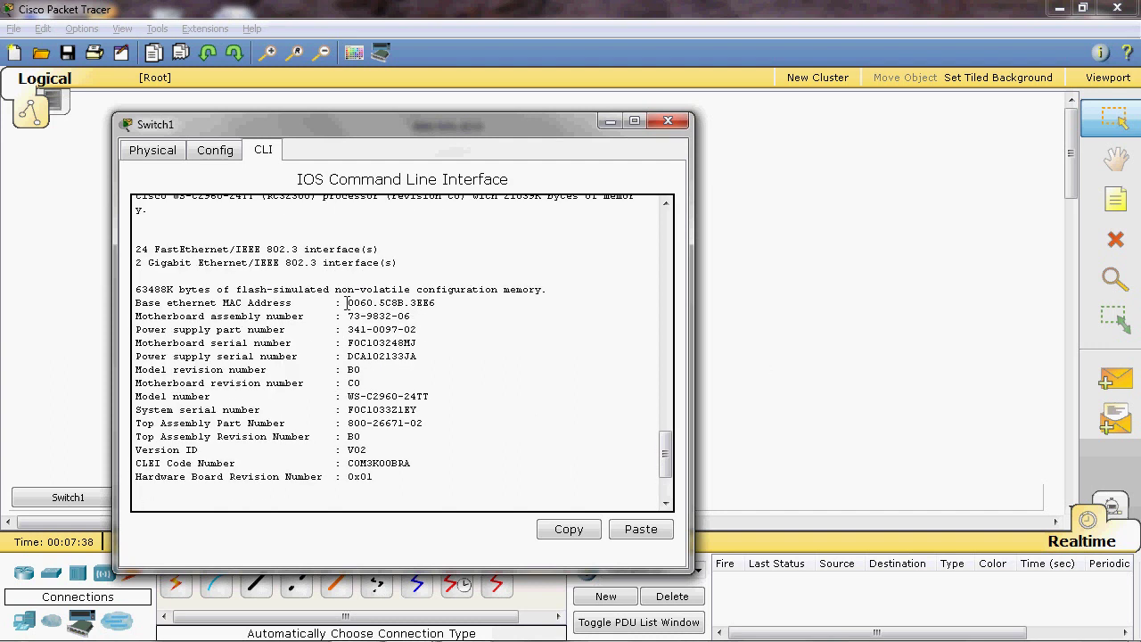
left_click_drag(348, 303, 457, 303)
left_click(568, 529)
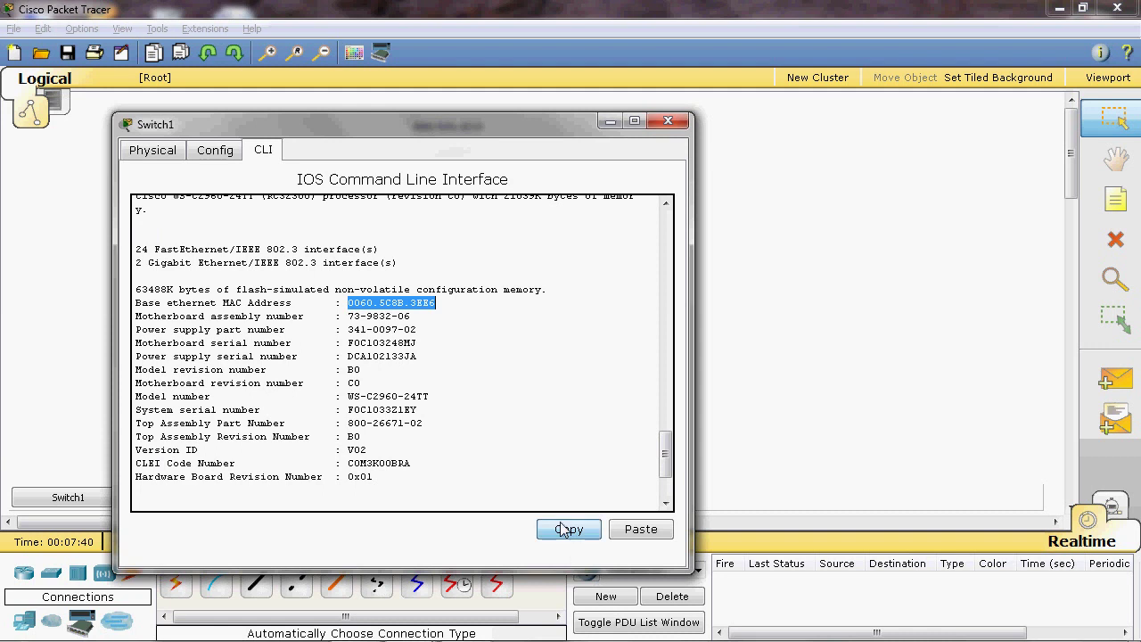
left_click(734, 199)
- Paste the MAC into a new note below Switch1 and position it under the name
left_click(1116, 198)
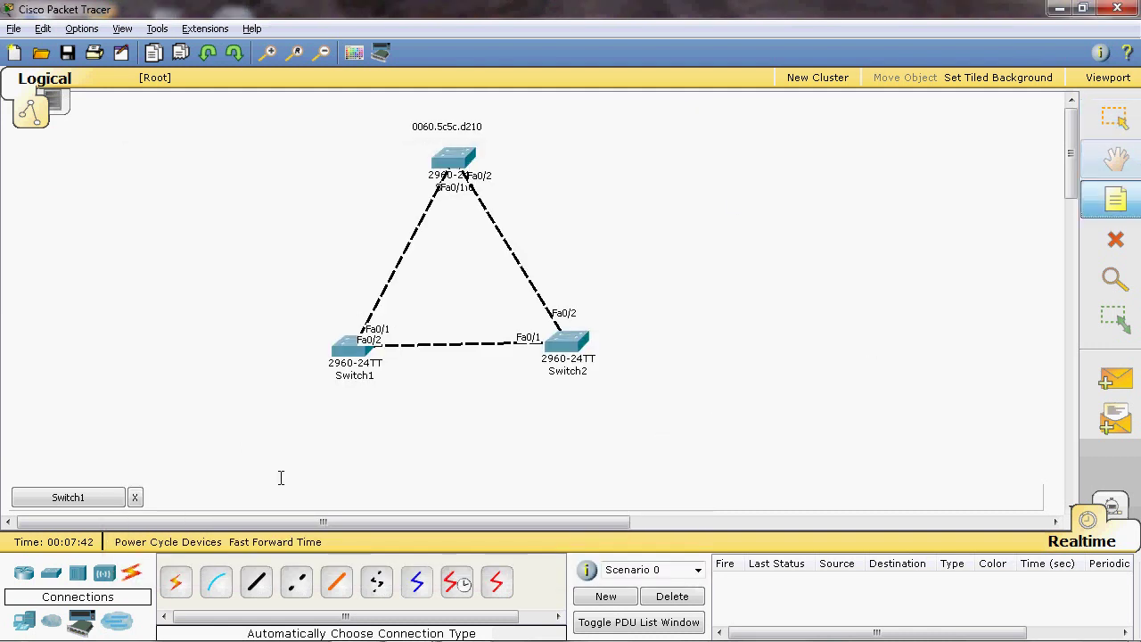
left_click(319, 393)
key("ctrl+v")
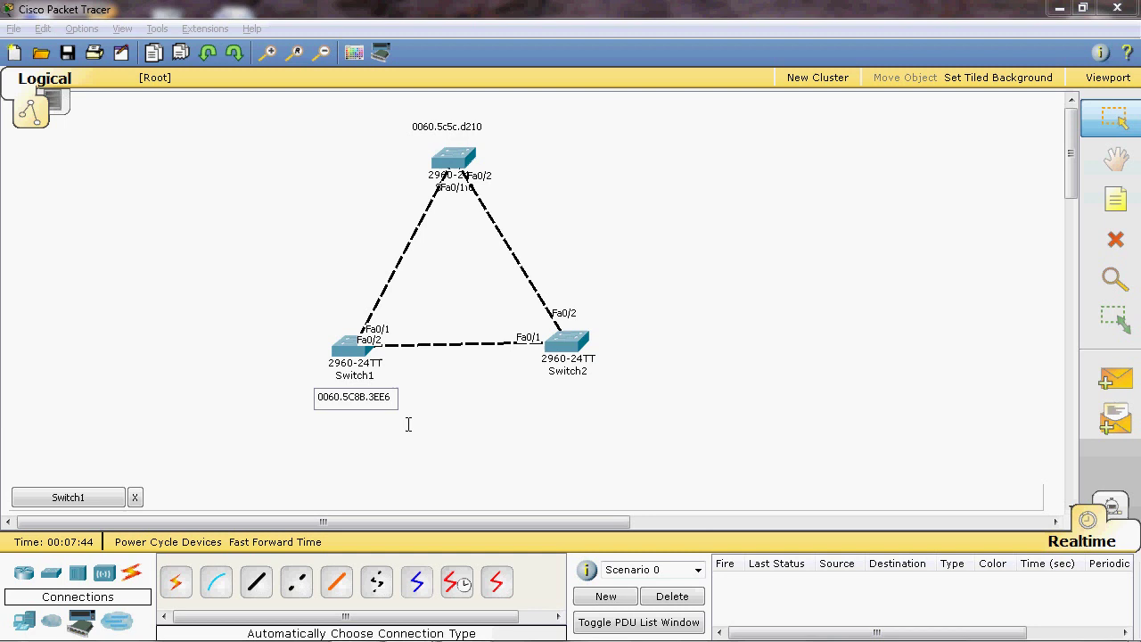
left_click(408, 420)
mouse_move(352, 410)
left_mouse_down()
mouse_move(354, 379)
mouse_move(354, 404)
left_mouse_up()
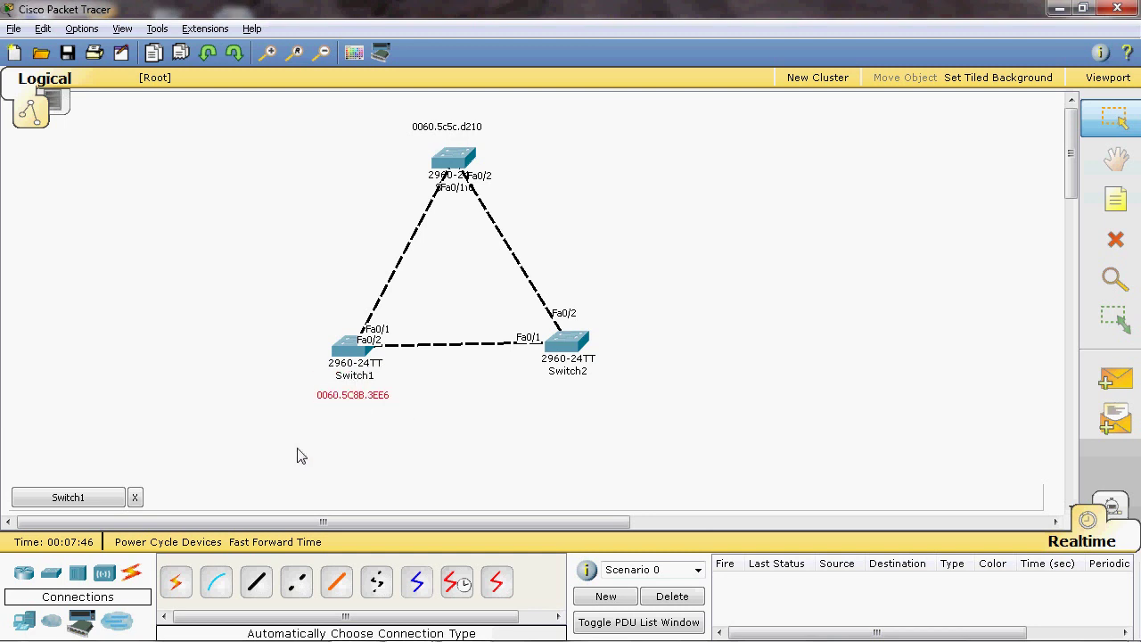
- In Switch2's CLI, enter enable mode and run show version
left_click(571, 346)
left_click(194, 88)
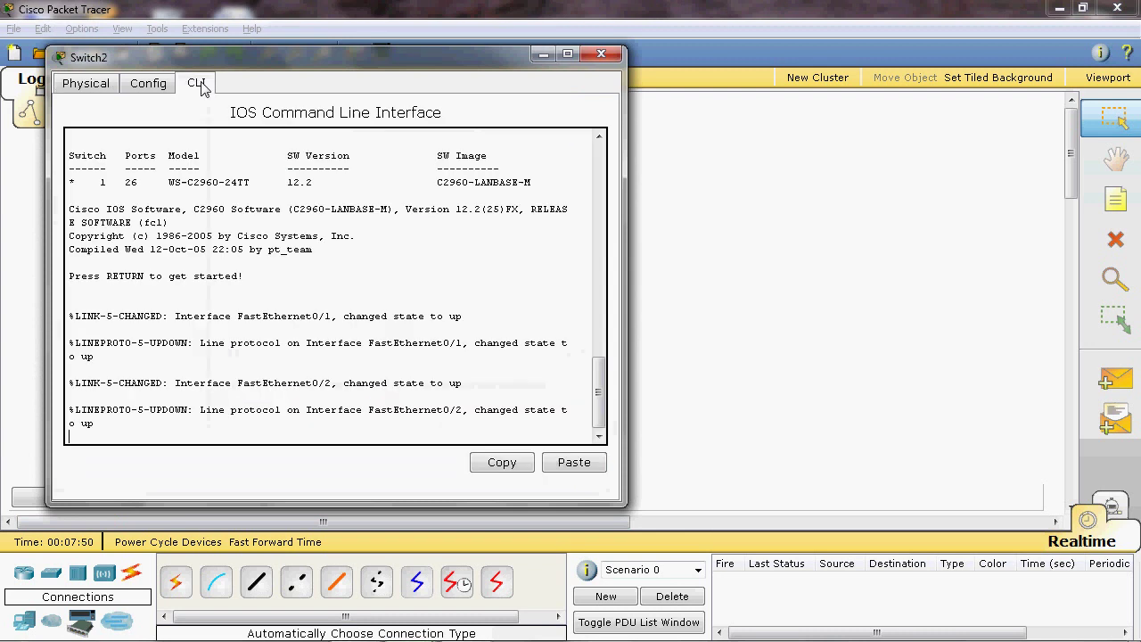
key("Return")
type("en")
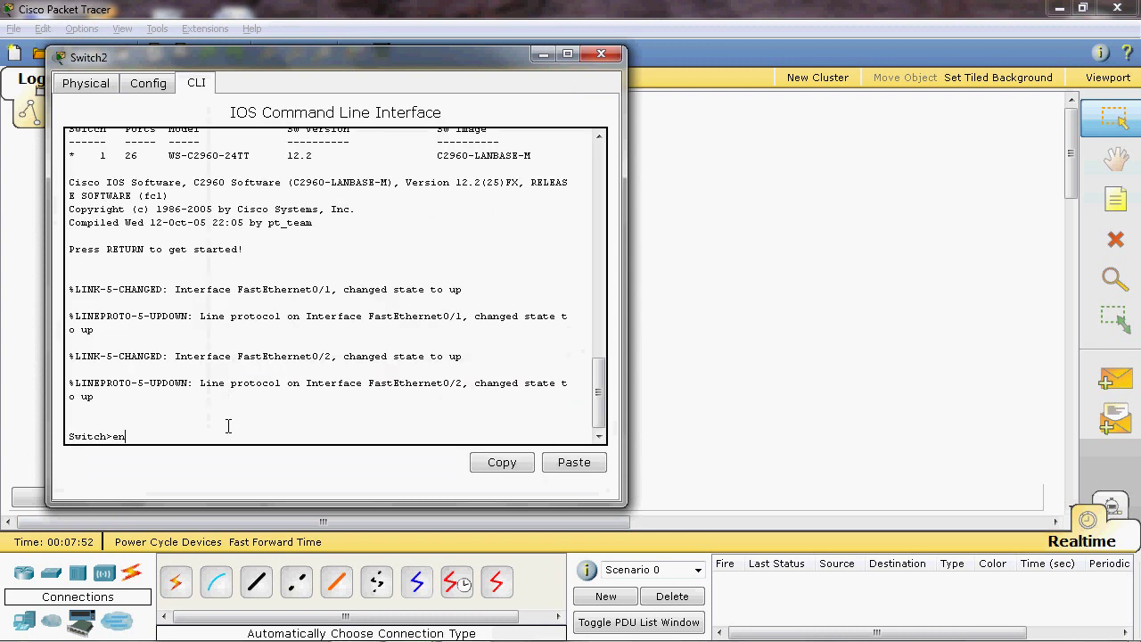
key("Return")
type("show ver")
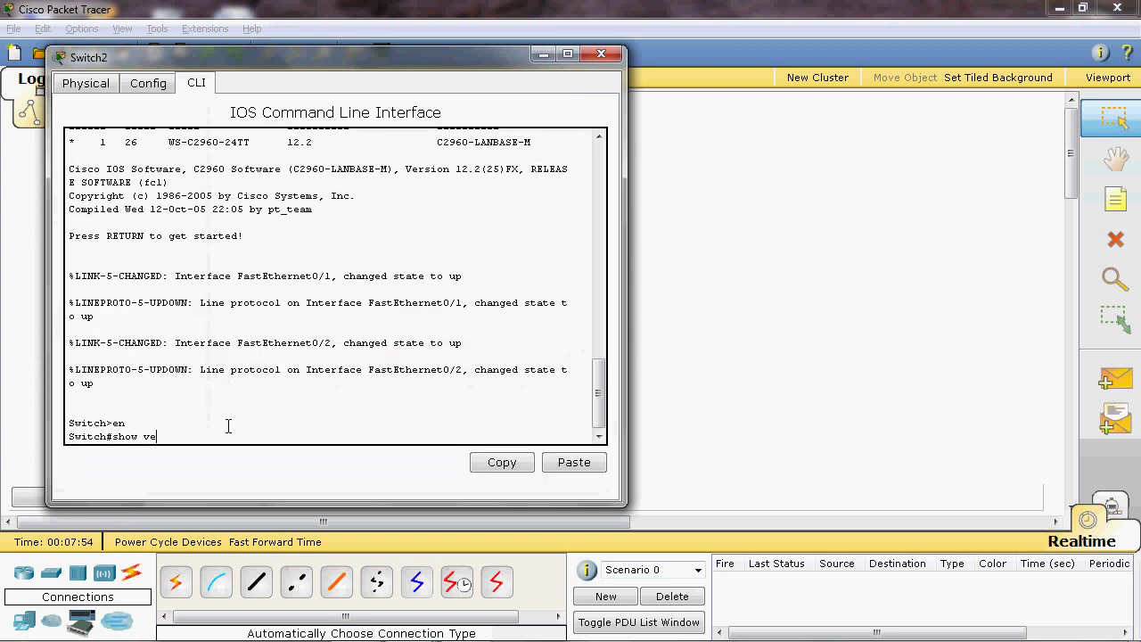
key("Tab")
key("Return")
key("space")
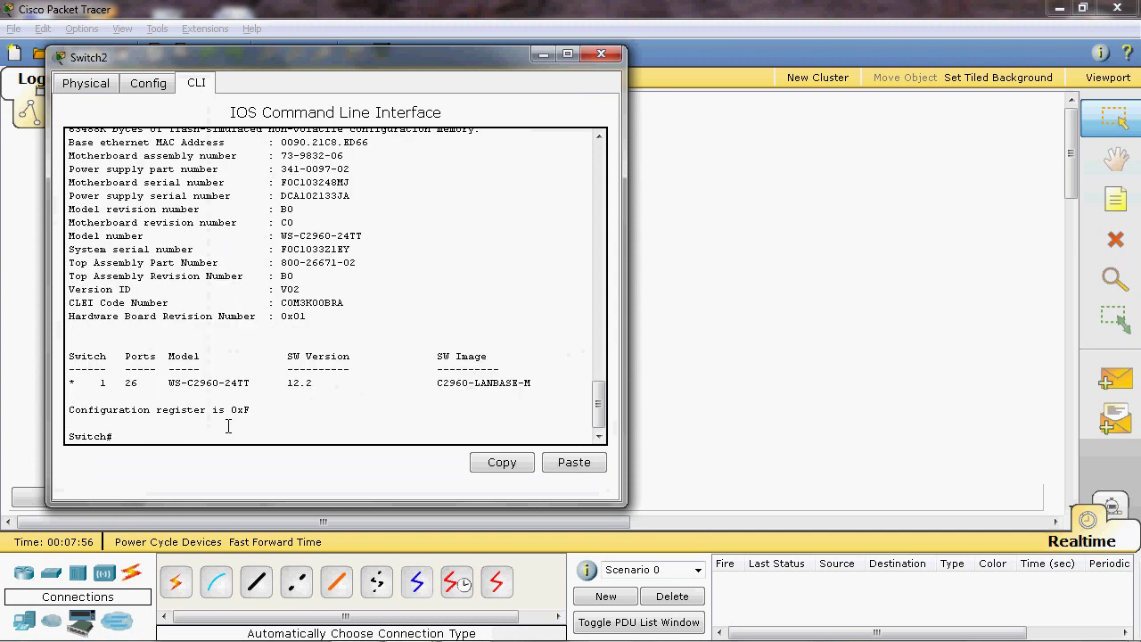
- Copy the MAC 0090.21C8.ED66, close the window, and start a note below Switch2
scroll(242, 386, "up", 5)
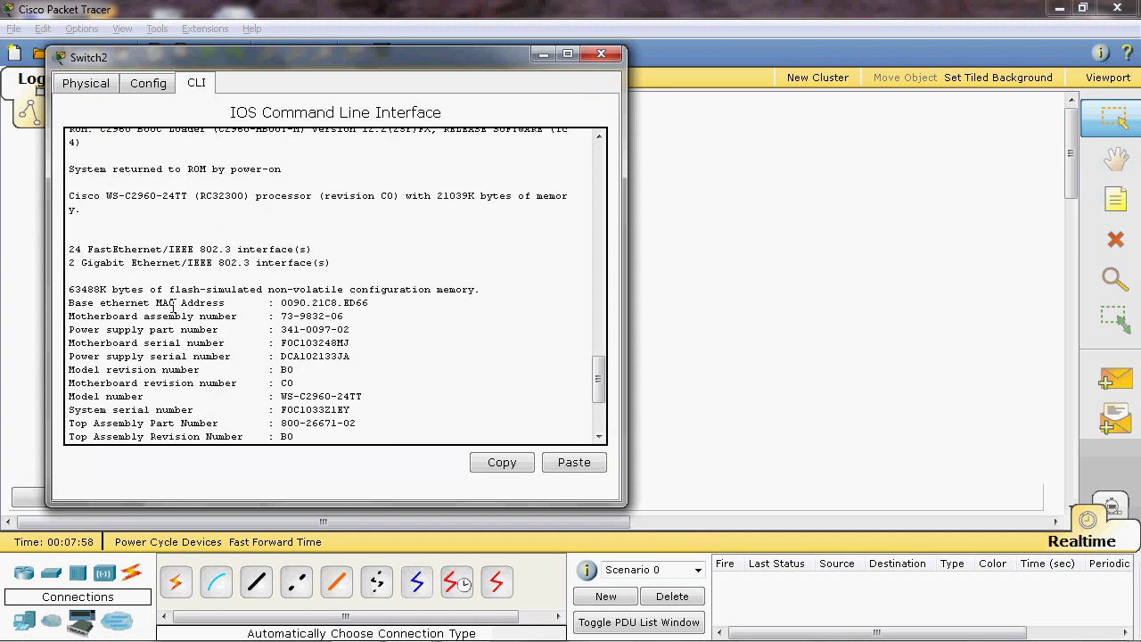
left_click_drag(281, 304, 369, 304)
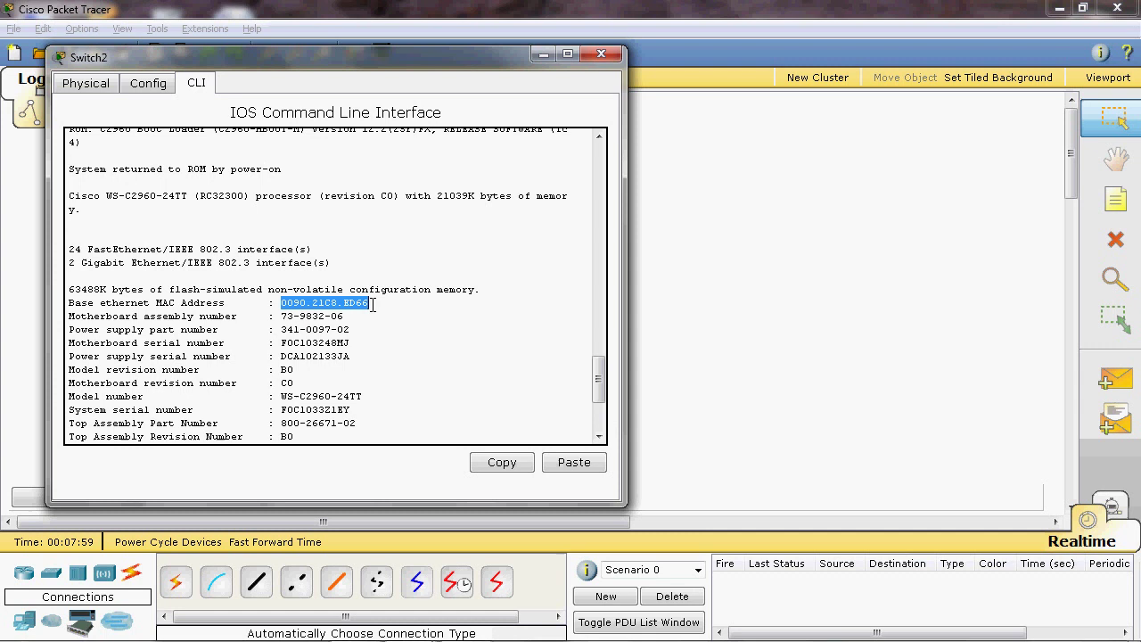
left_click(499, 463)
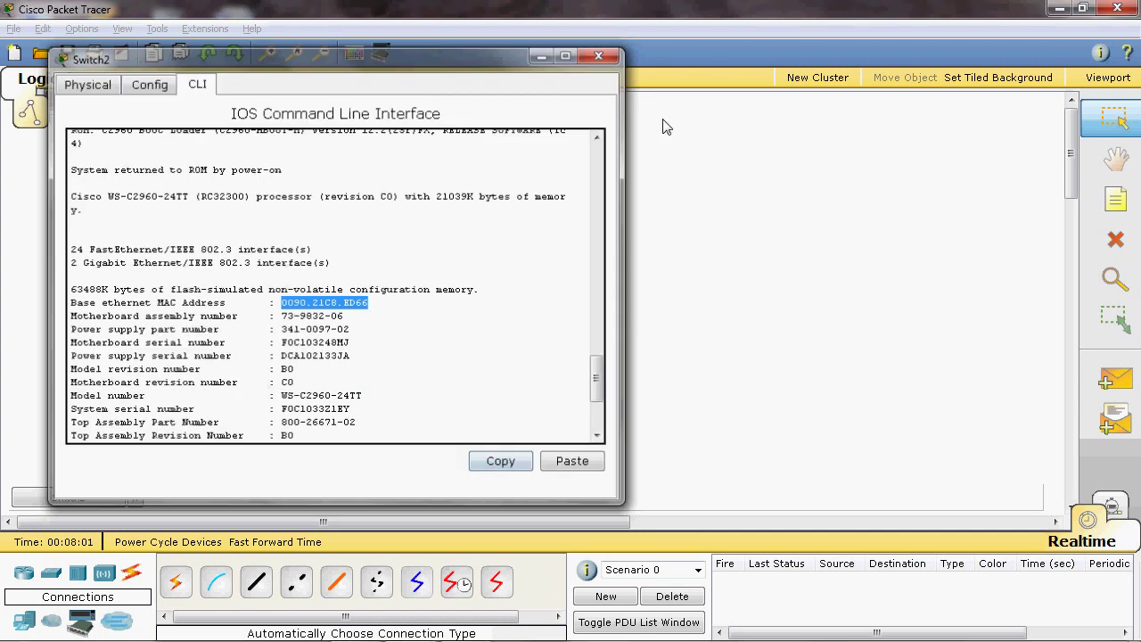
left_click(600, 54)
left_click(1117, 198)
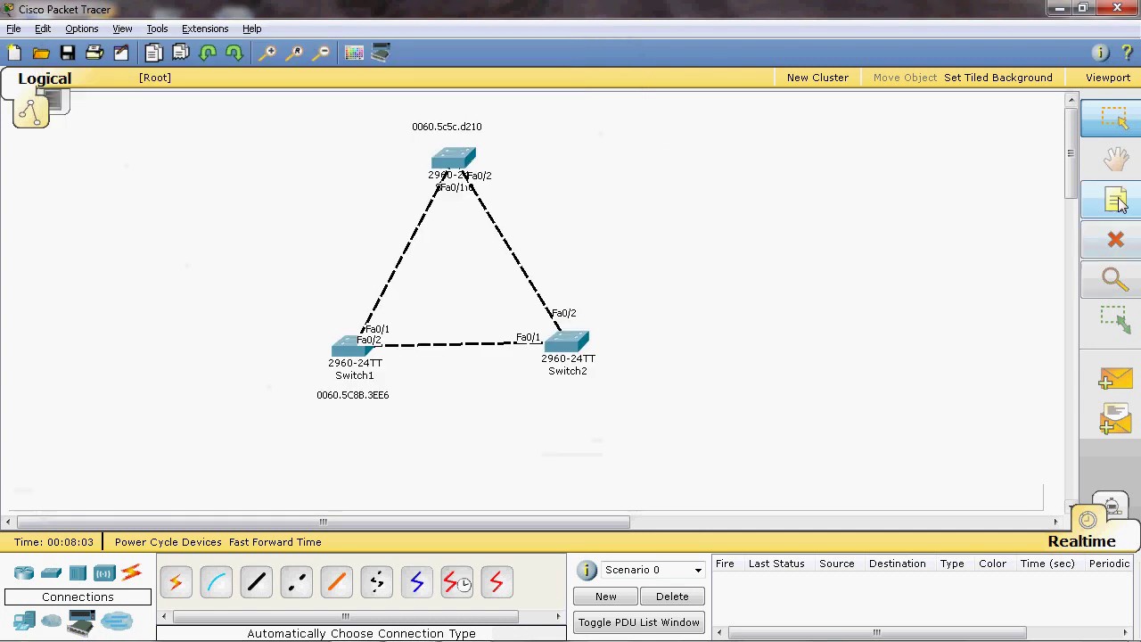
left_click(546, 398)
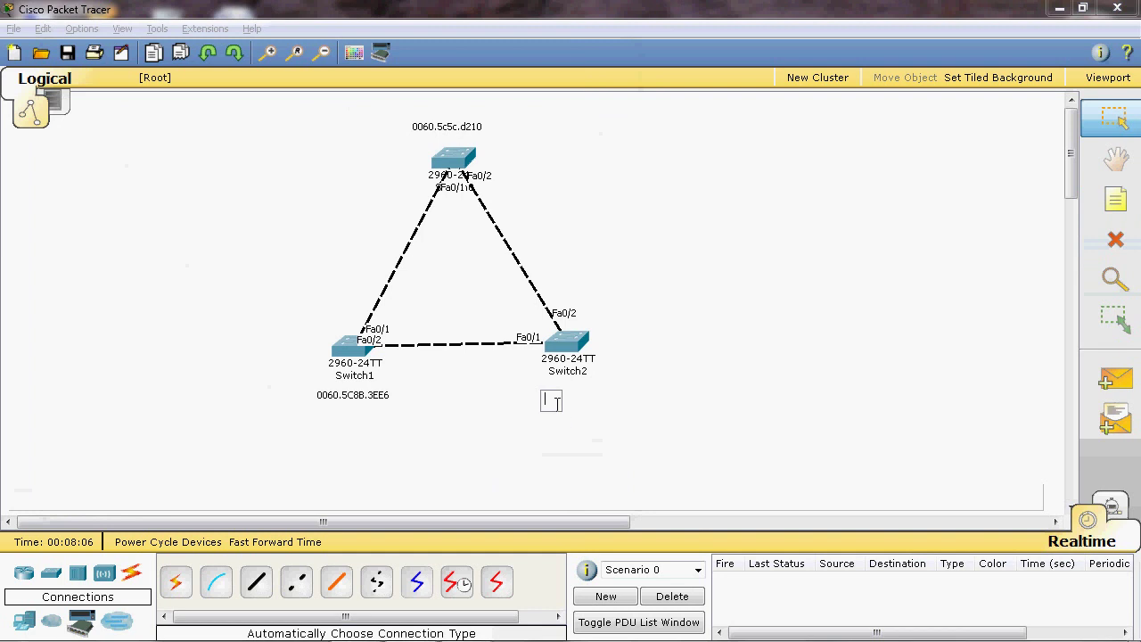
- Paste 0090.21C8.ED66 into the note below Switch2 and commit it
key("ctrl+v")
left_click(400, 418)
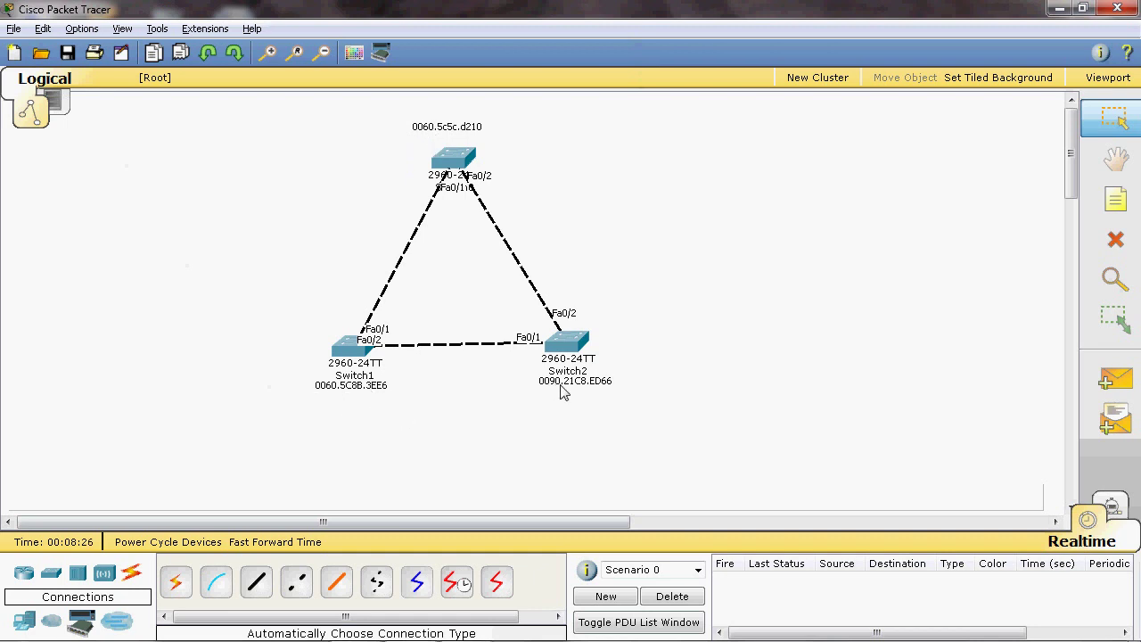
left_click_drag(536, 373, 621, 403)
left_click(624, 409)
- Nudge the top switch's MAC label slightly down and to the right
mouse_move(445, 205)
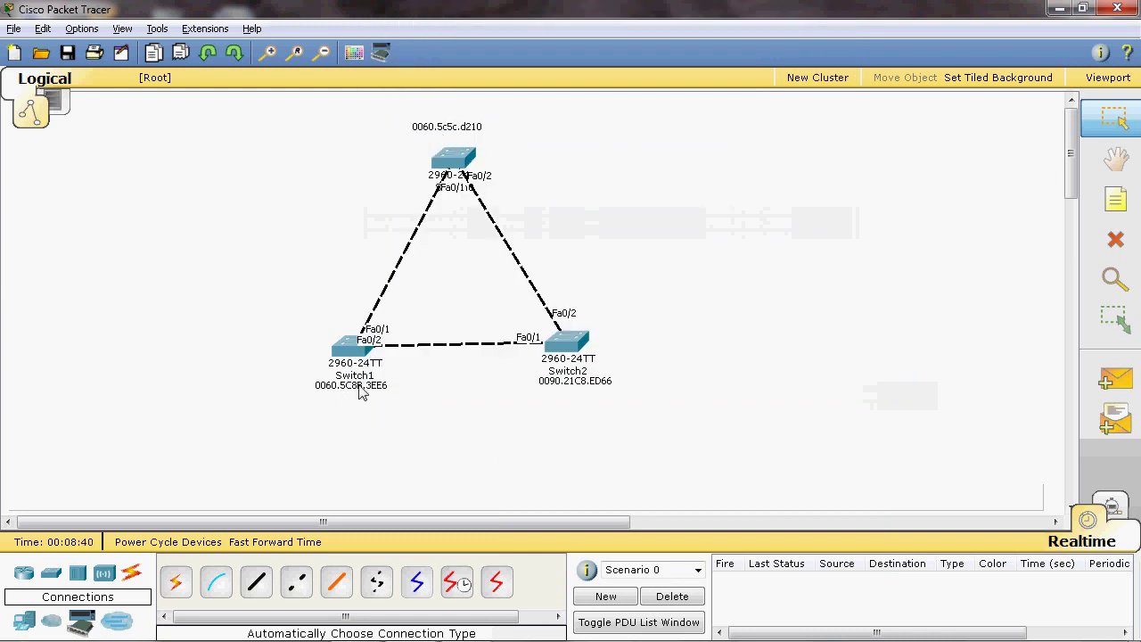
left_click_drag(450, 126, 455, 133)
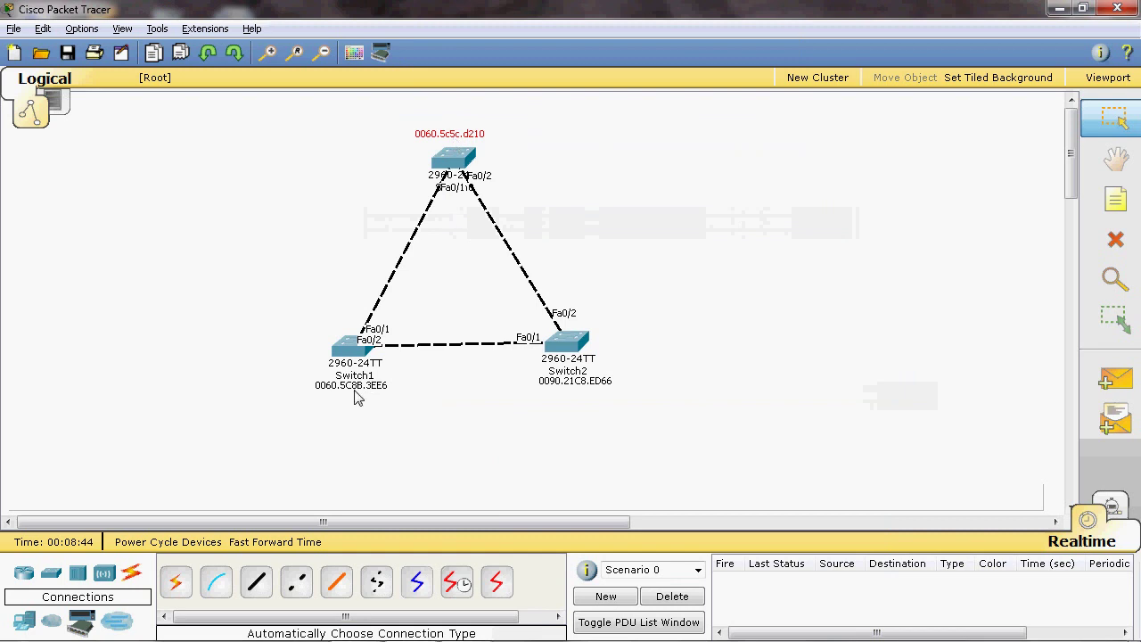
left_click_drag(451, 135, 459, 136)
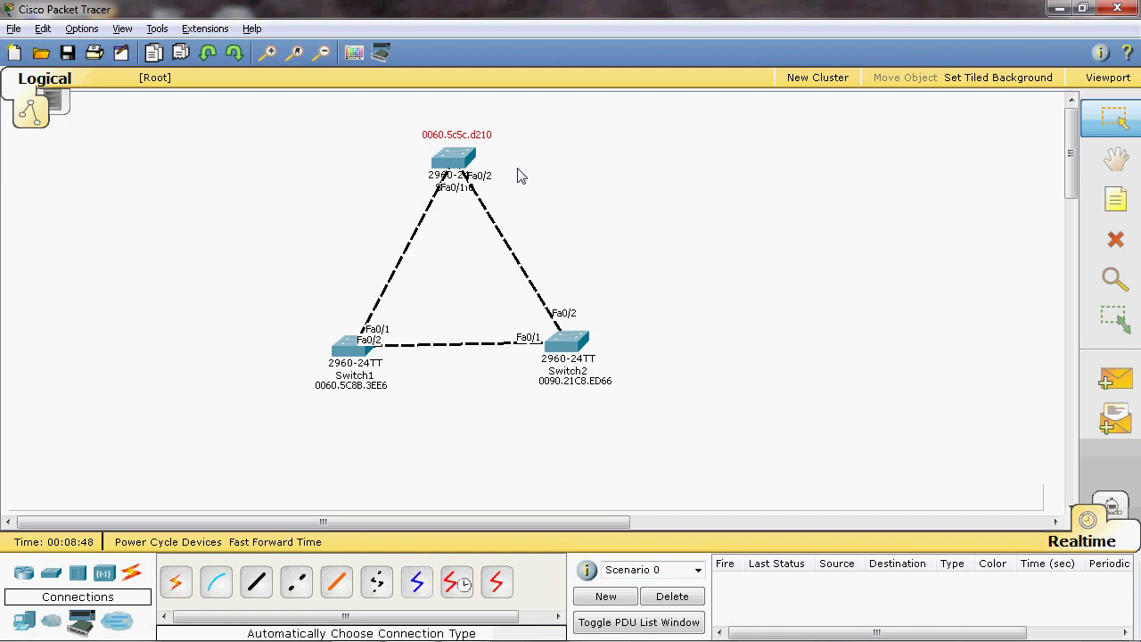
- Add a 'root bridge' note beside the top switch
mouse_move(450, 156)
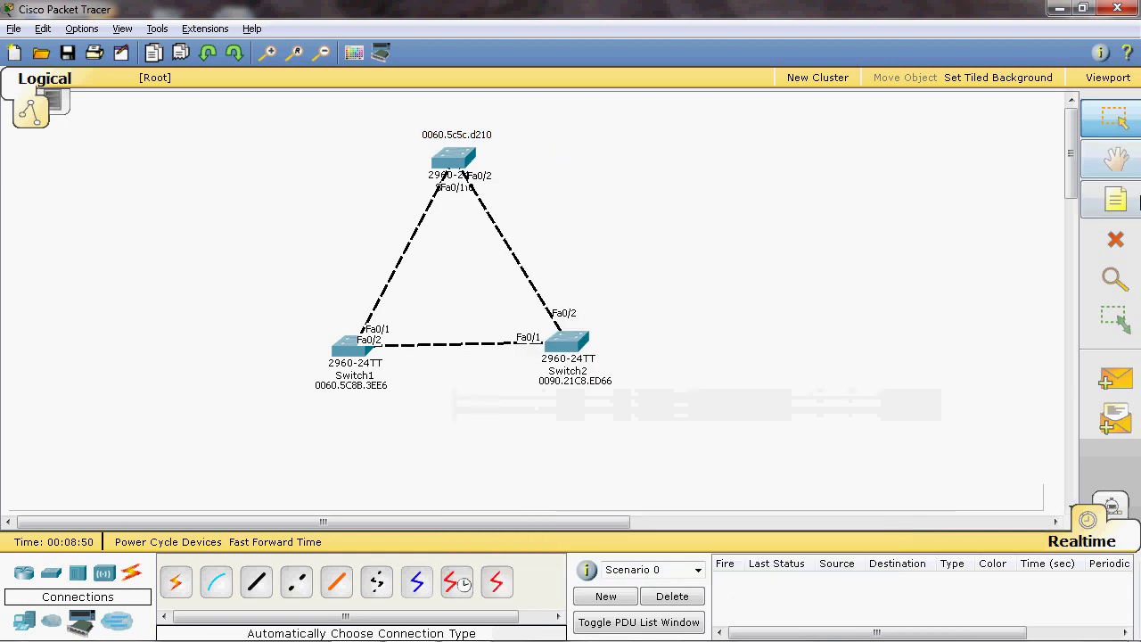
key("n")
left_click(501, 158)
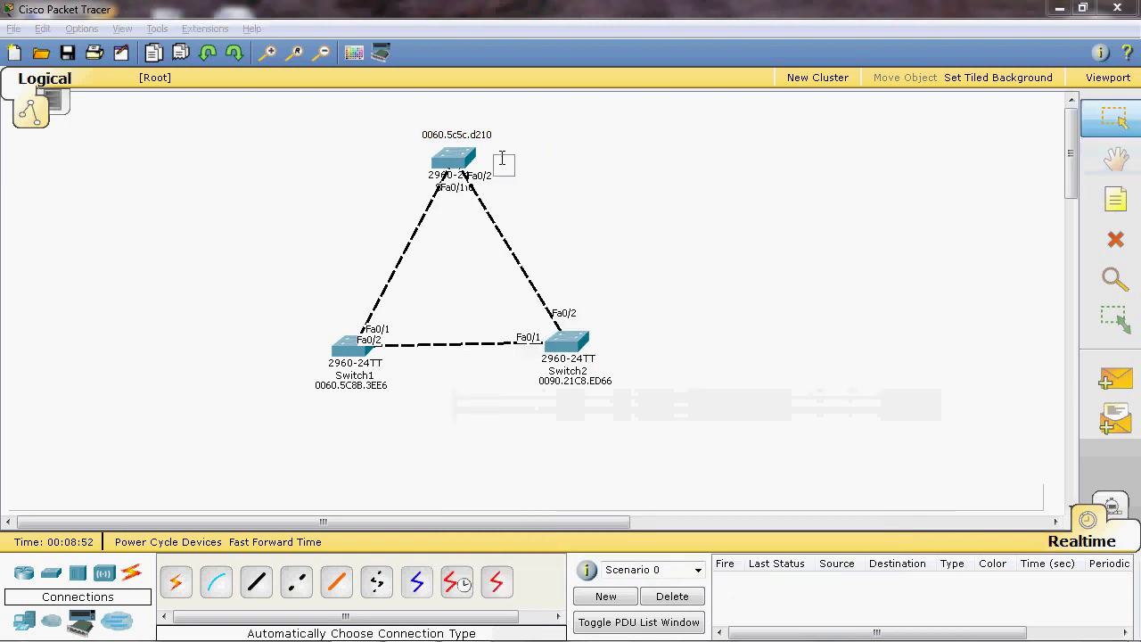
type("root bridge")
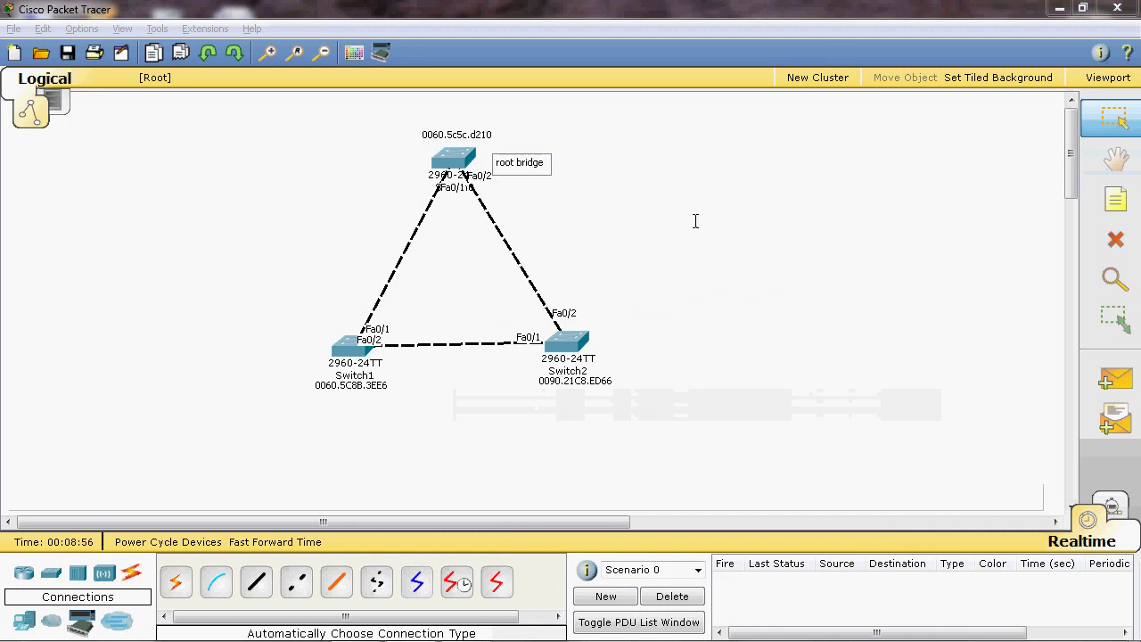
left_click(518, 186)
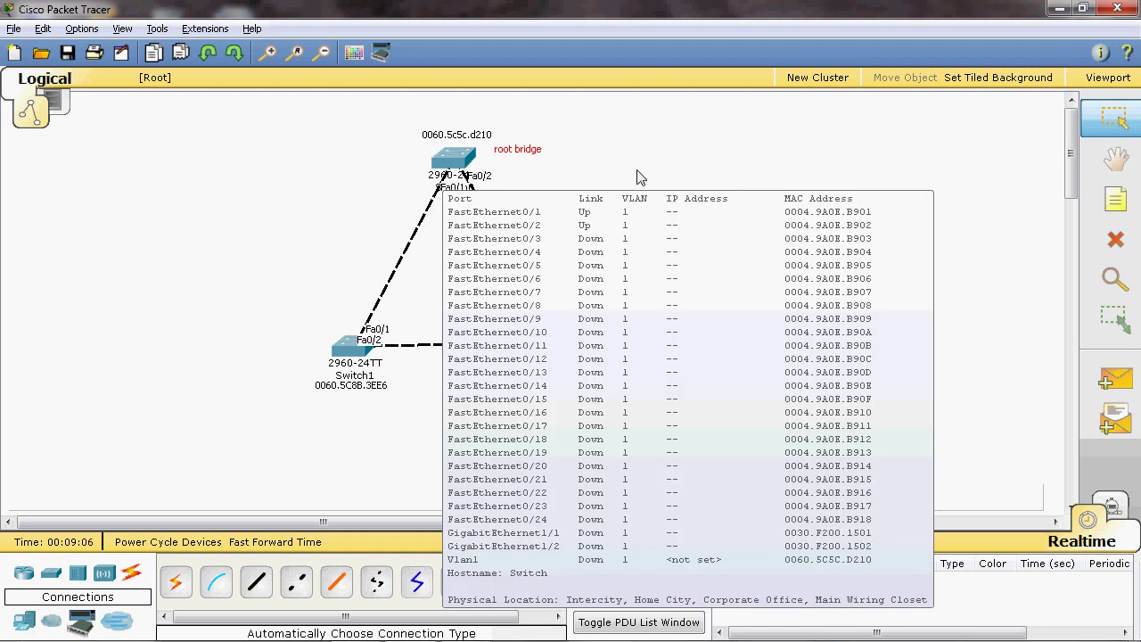
- Add a note 'fa0/1 and fa0/2-designated ports' to the right of Switch0
left_click(1115, 198)
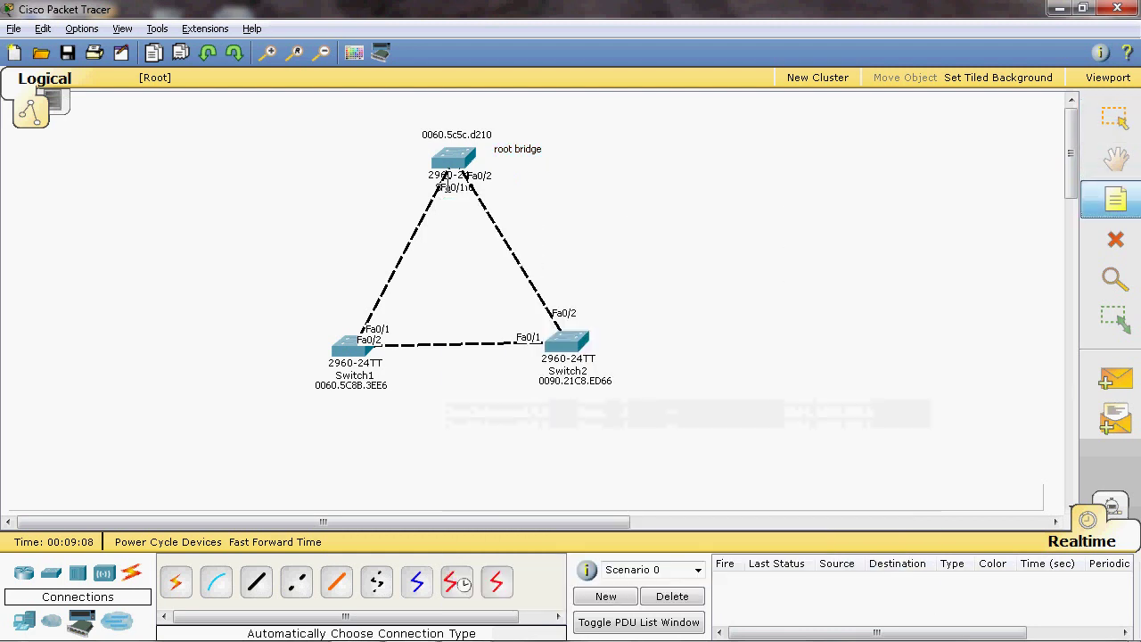
left_click(541, 182)
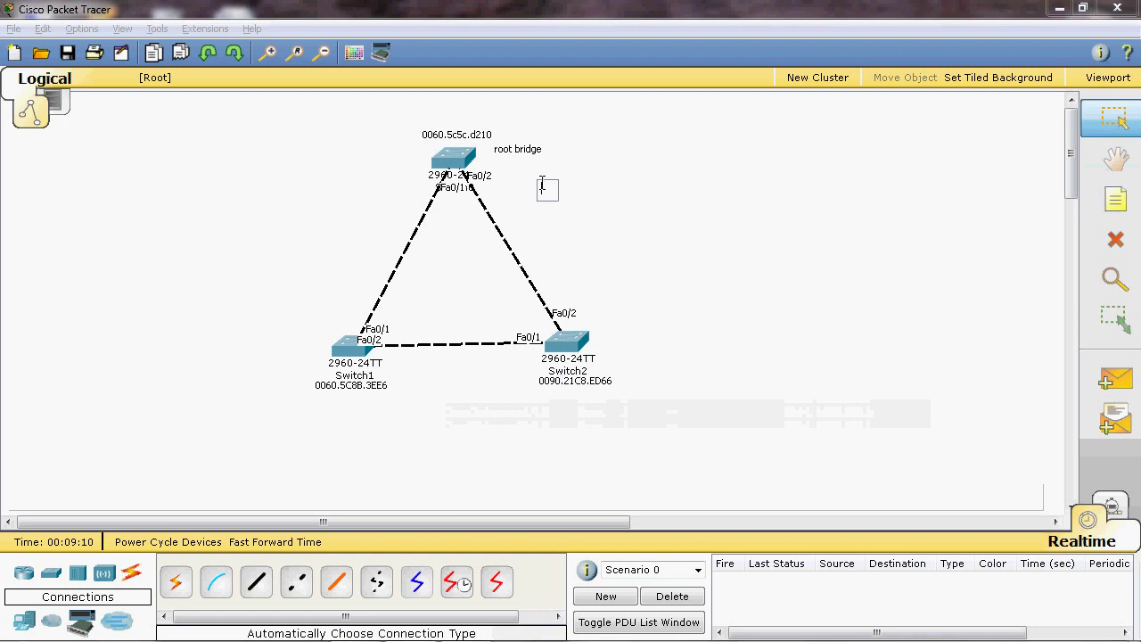
type("sa0/1 and fa0/2-des")
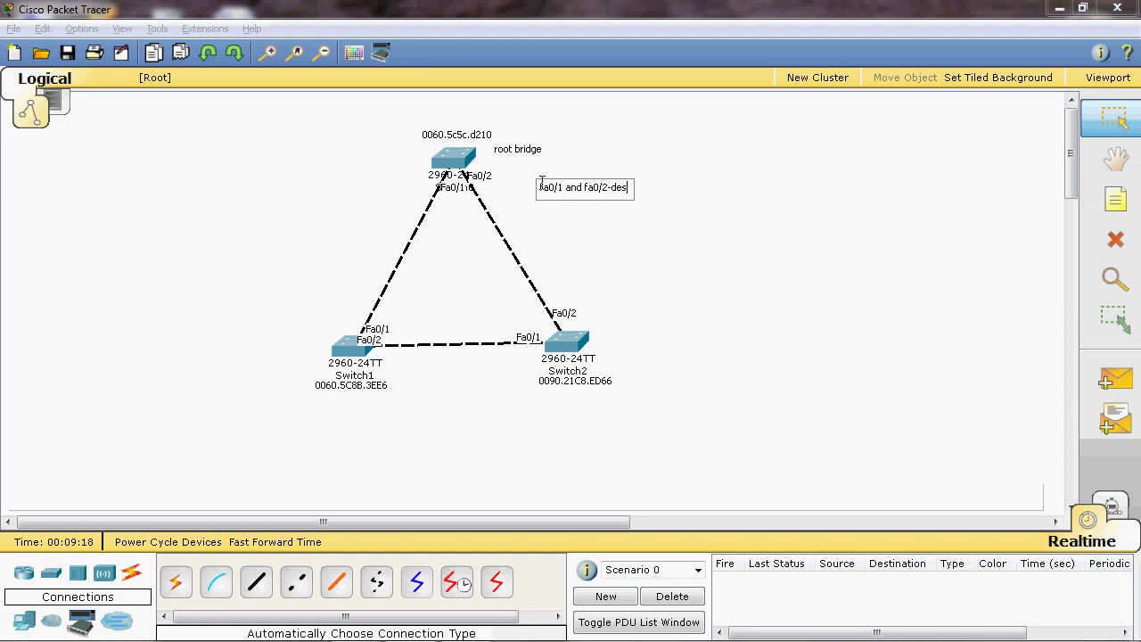
type("ignated ports")
left_click(650, 201)
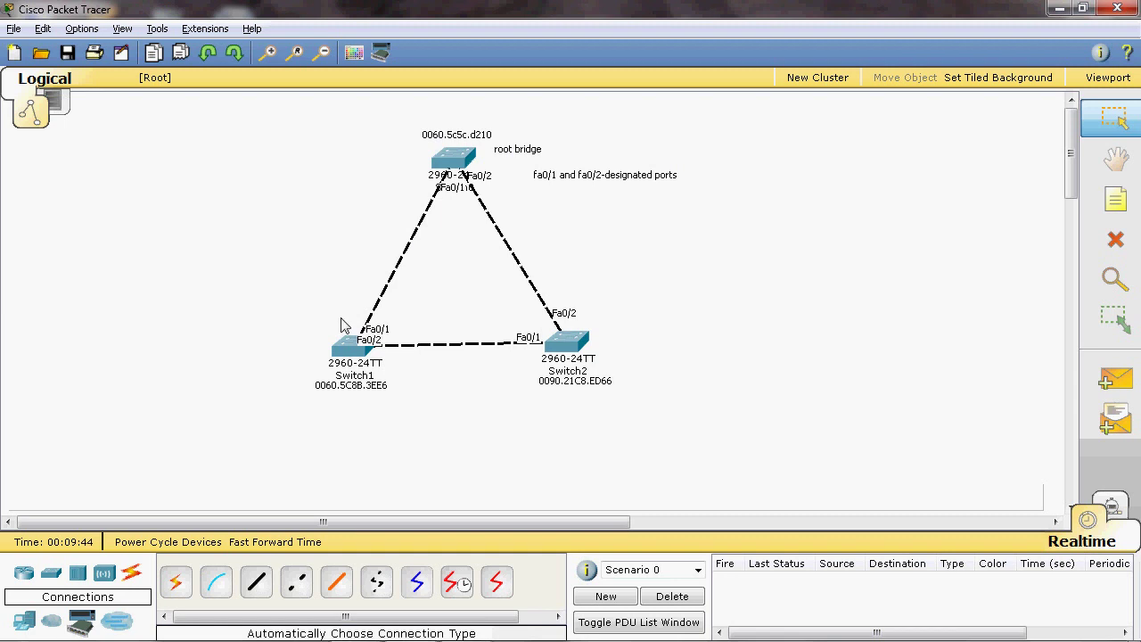
left_click(1116, 200)
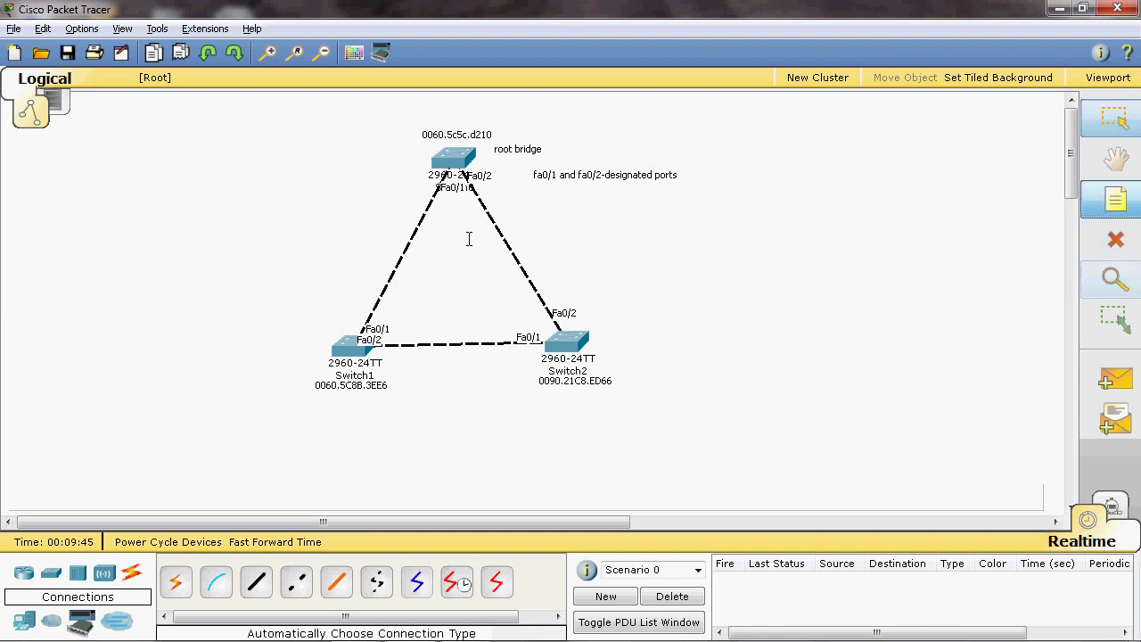
- Add a note 'Fa0/1--root port' to the left of Switch1
left_click(211, 321)
type("Fa0/1")
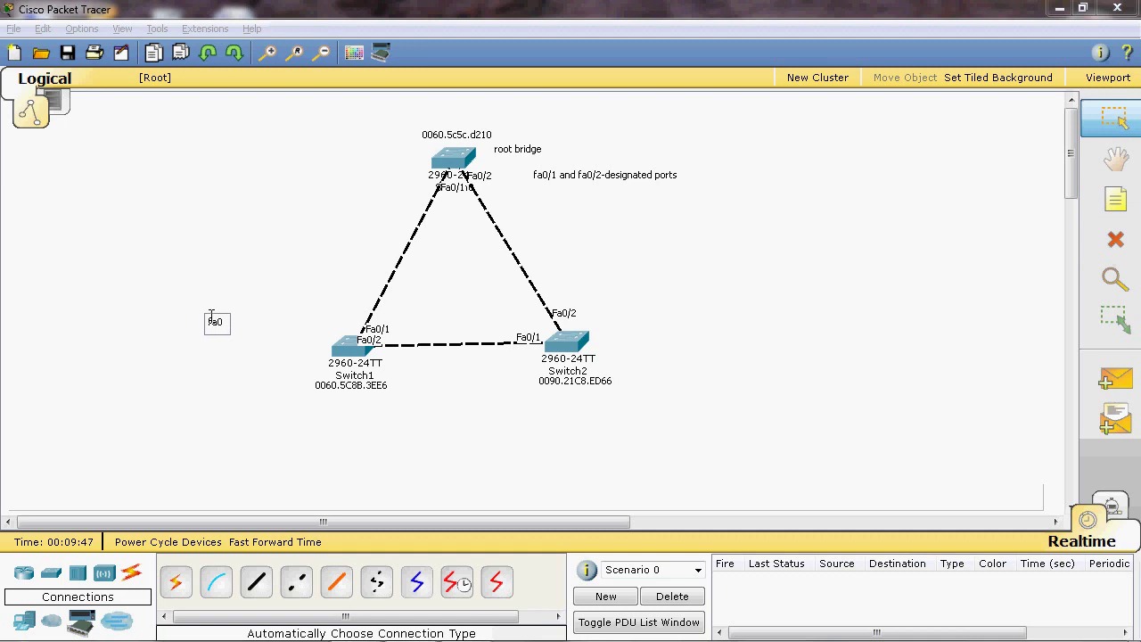
type("--")
type("root port")
left_click(218, 427)
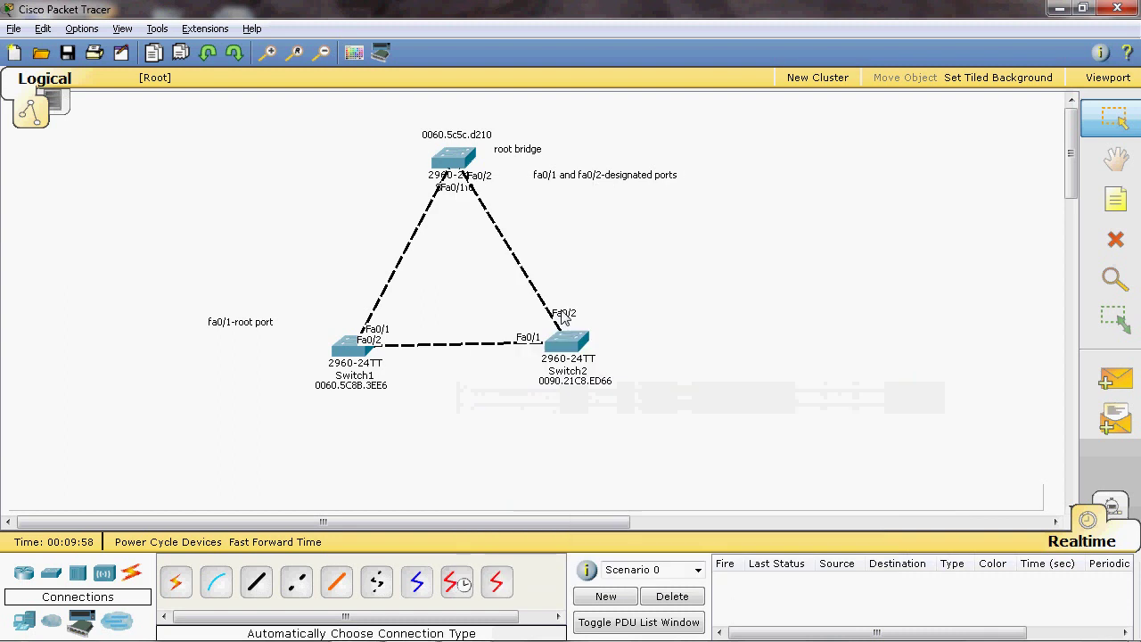
- Add a 'root port' note beside Switch2's Fa0/2
mouse_move(569, 323)
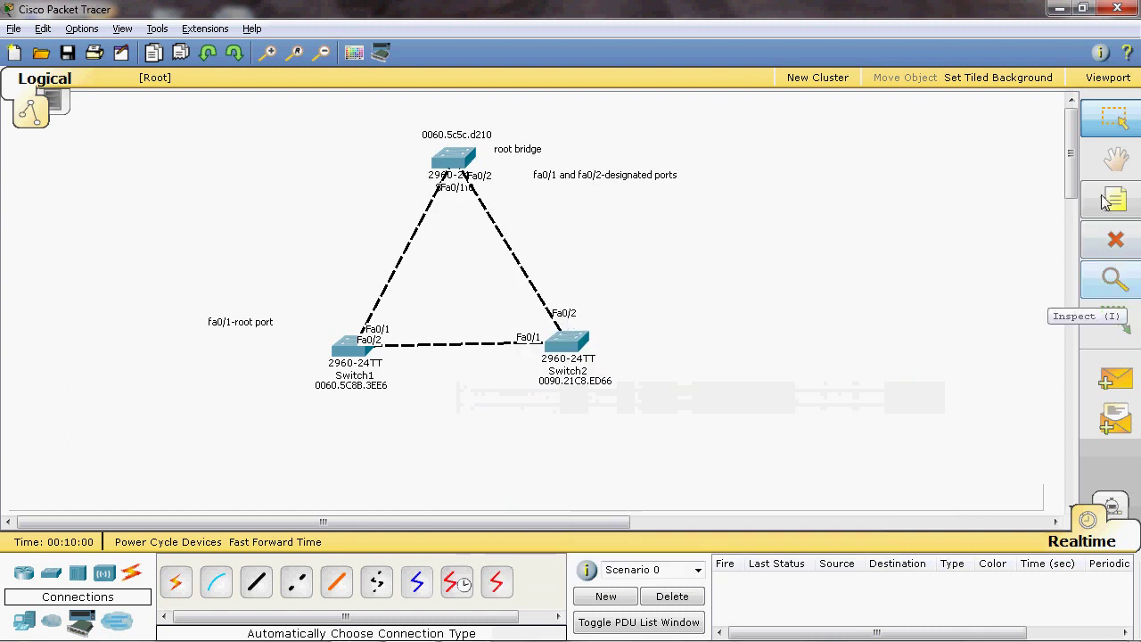
left_click(1115, 198)
left_click(593, 312)
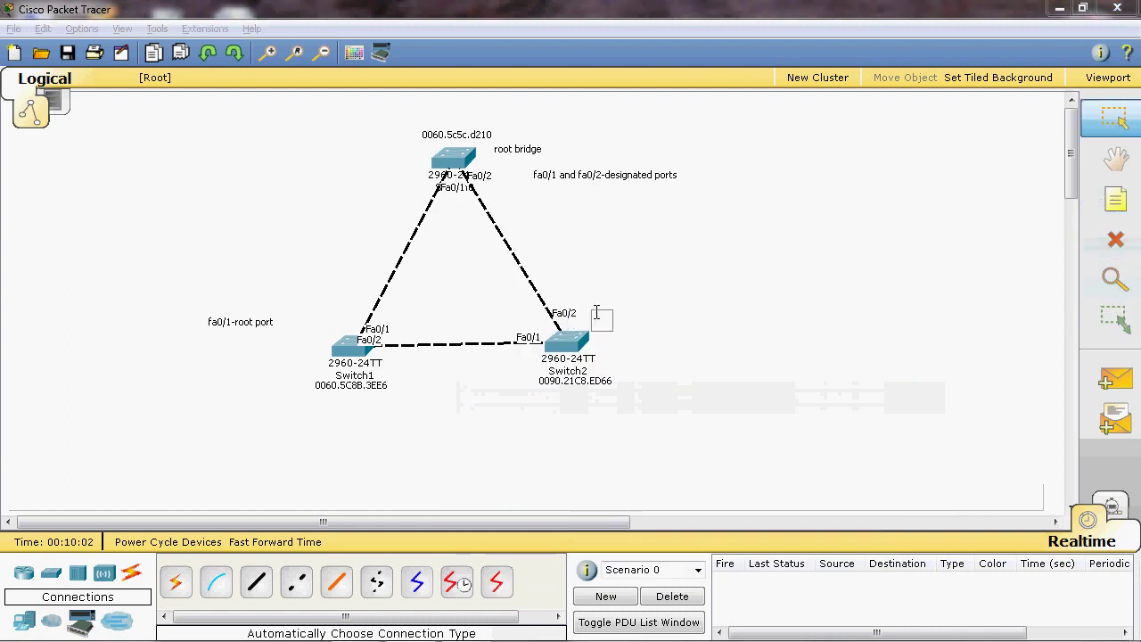
type("root port")
left_click(624, 330)
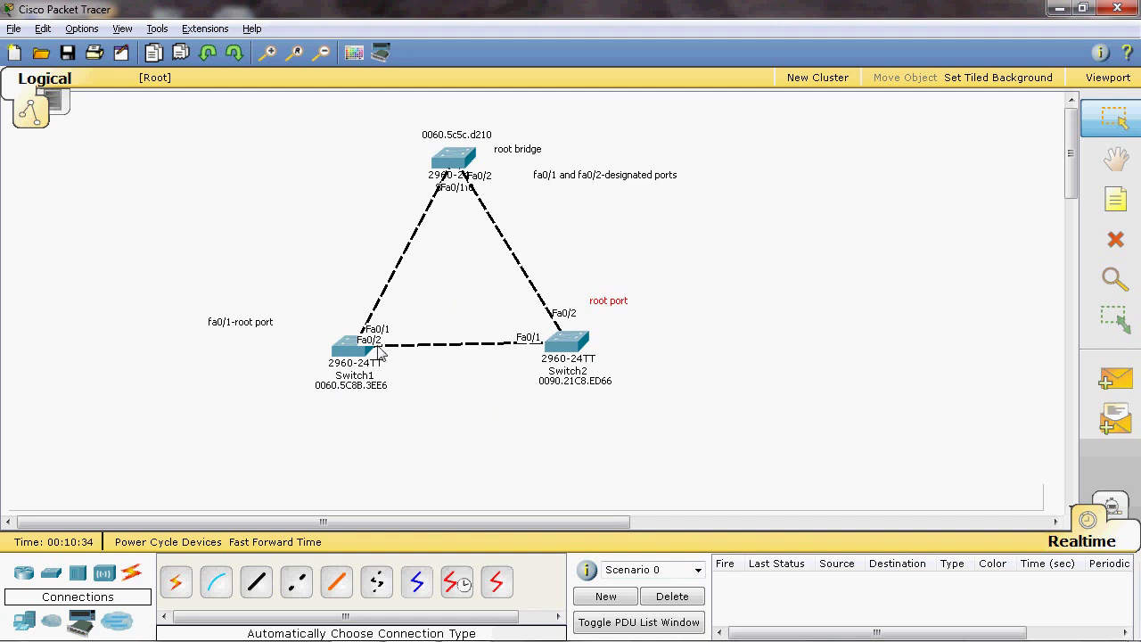
- Add a note 'fa0/2-designated port' below Switch1
left_click(1116, 200)
left_click(399, 401)
key("Escape")
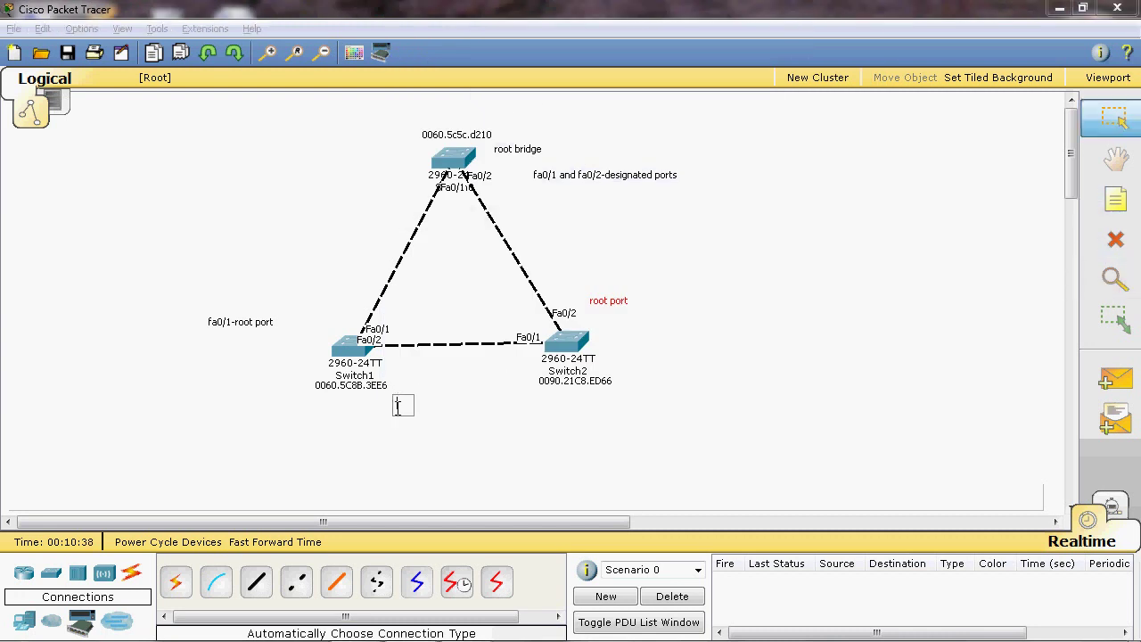
type("fa0/2-designated port")
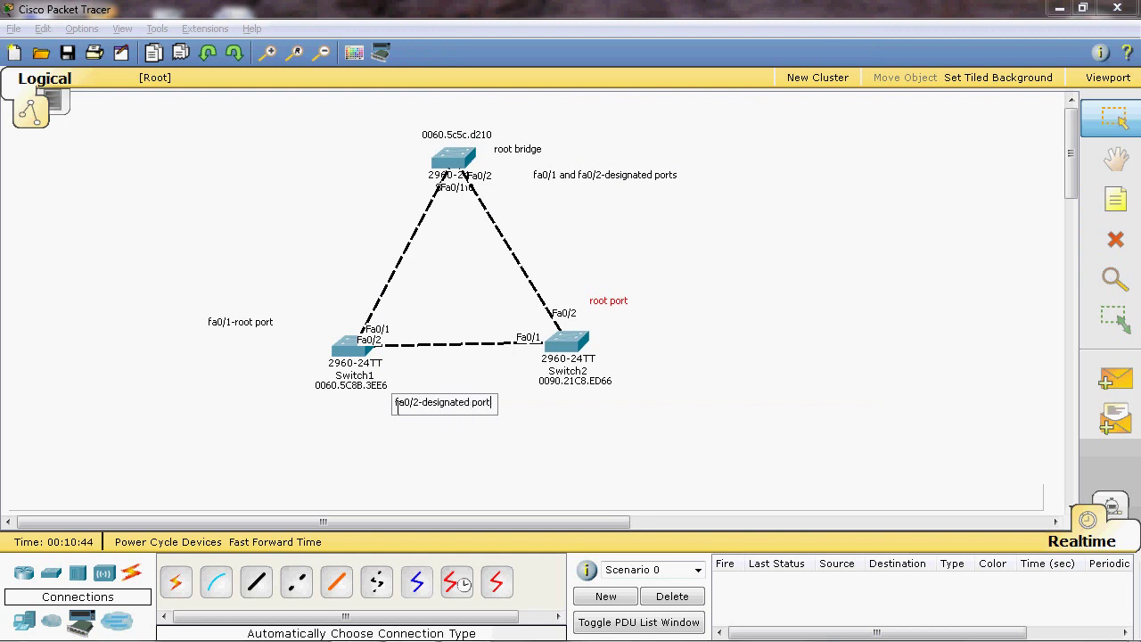
left_click(560, 434)
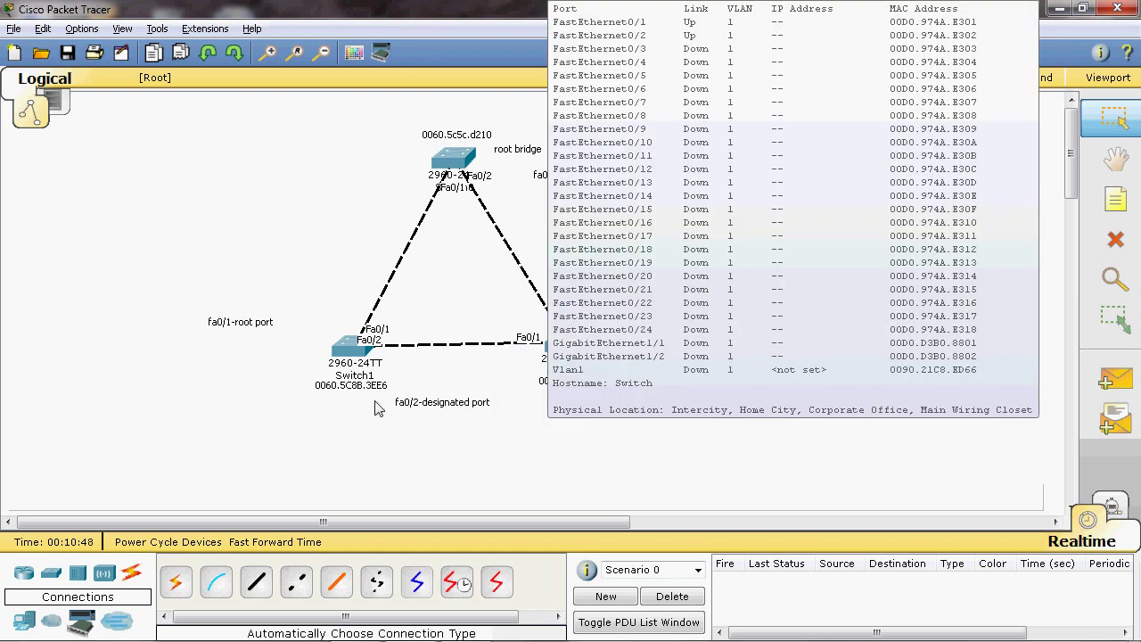
- Add a note 'fa0/1-blocking port' below Switch2
left_click(1125, 197)
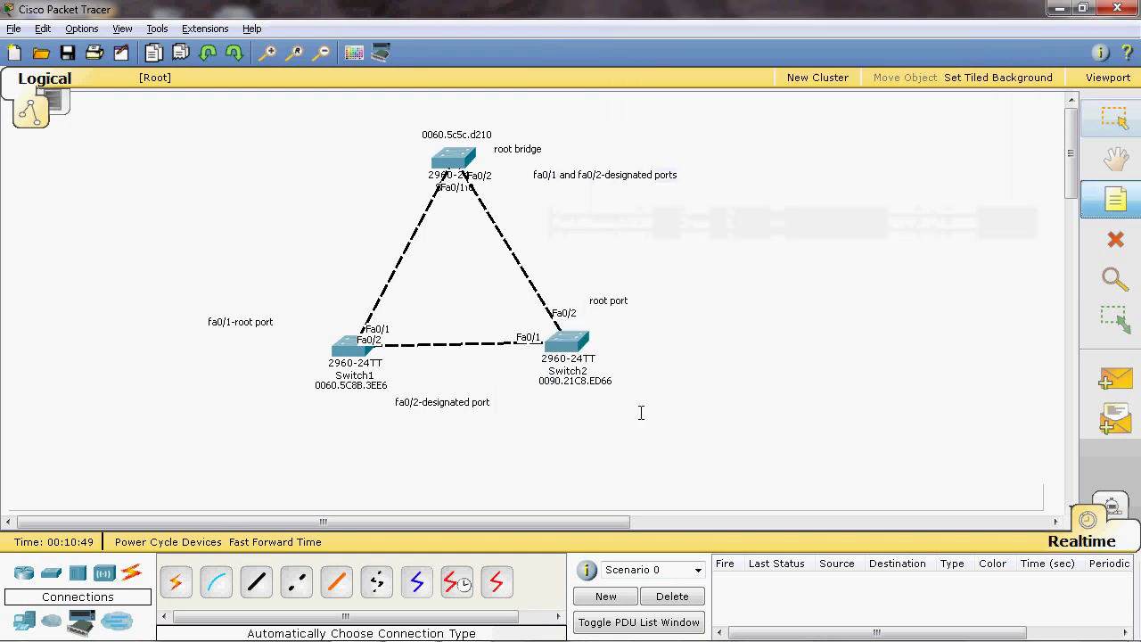
left_click(571, 410)
type("fa0/")
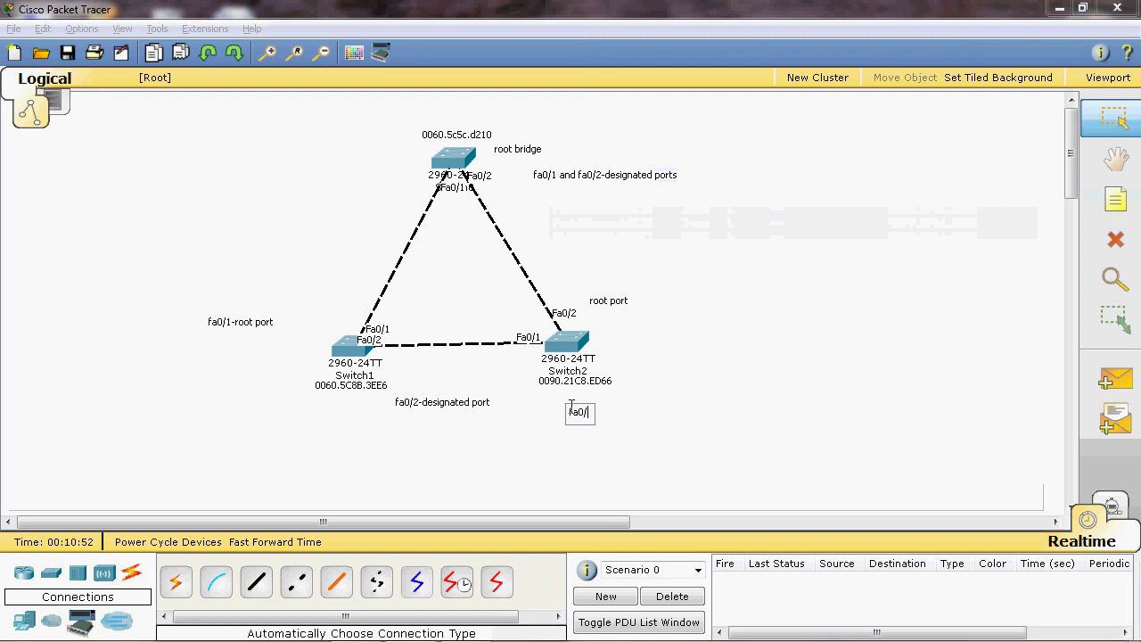
type("1-blocking b")
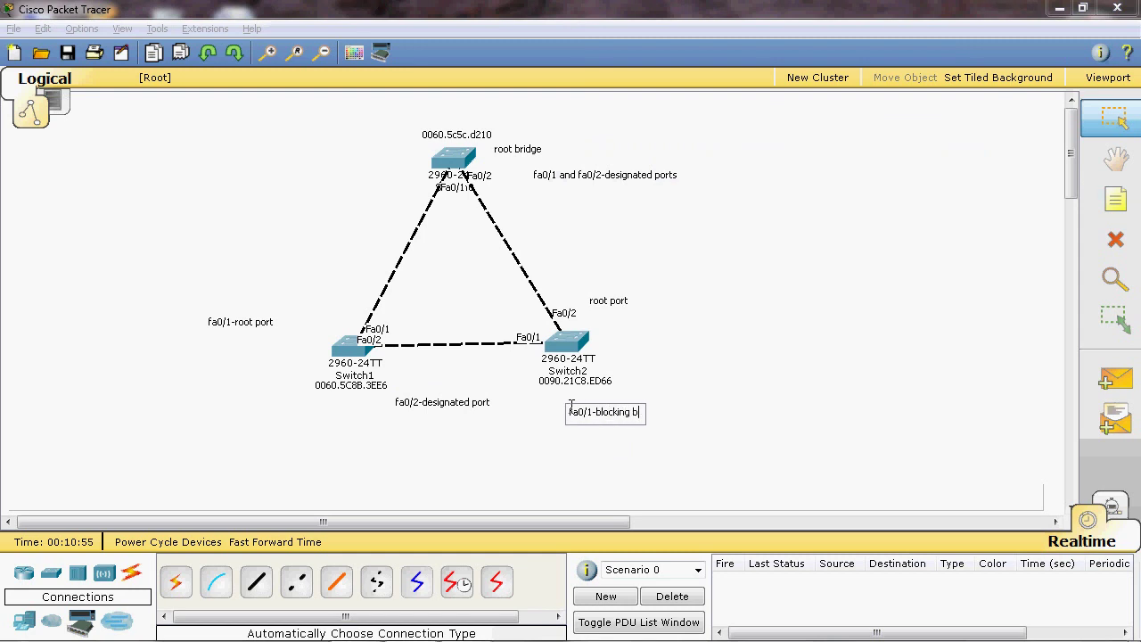
key("BackSpace")
type("port")
left_click(606, 405)
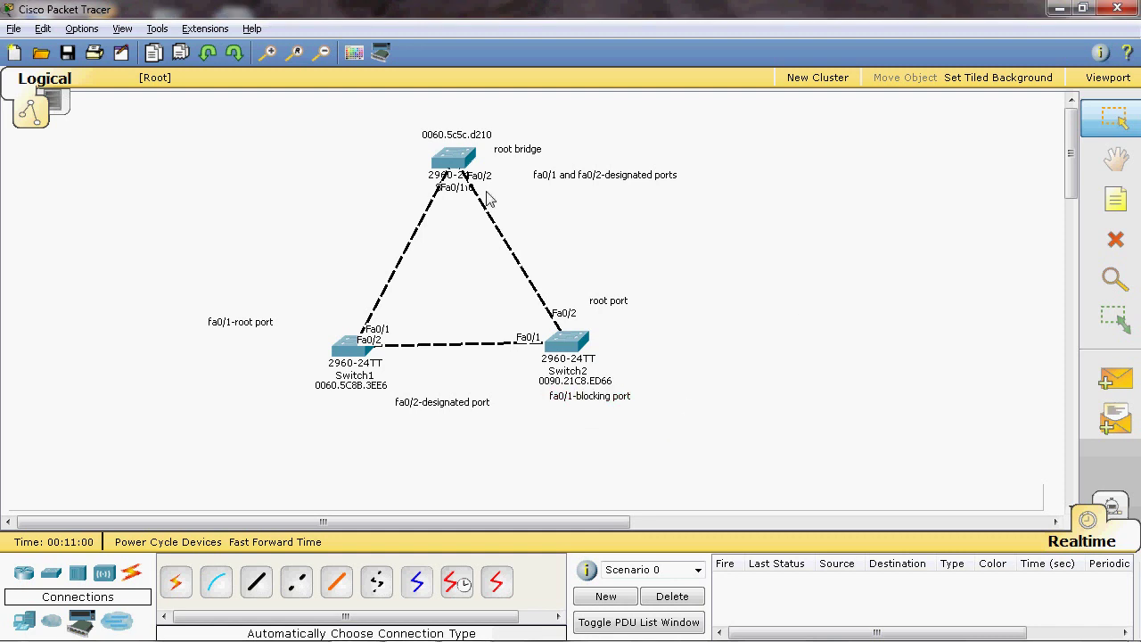
left_click(462, 163)
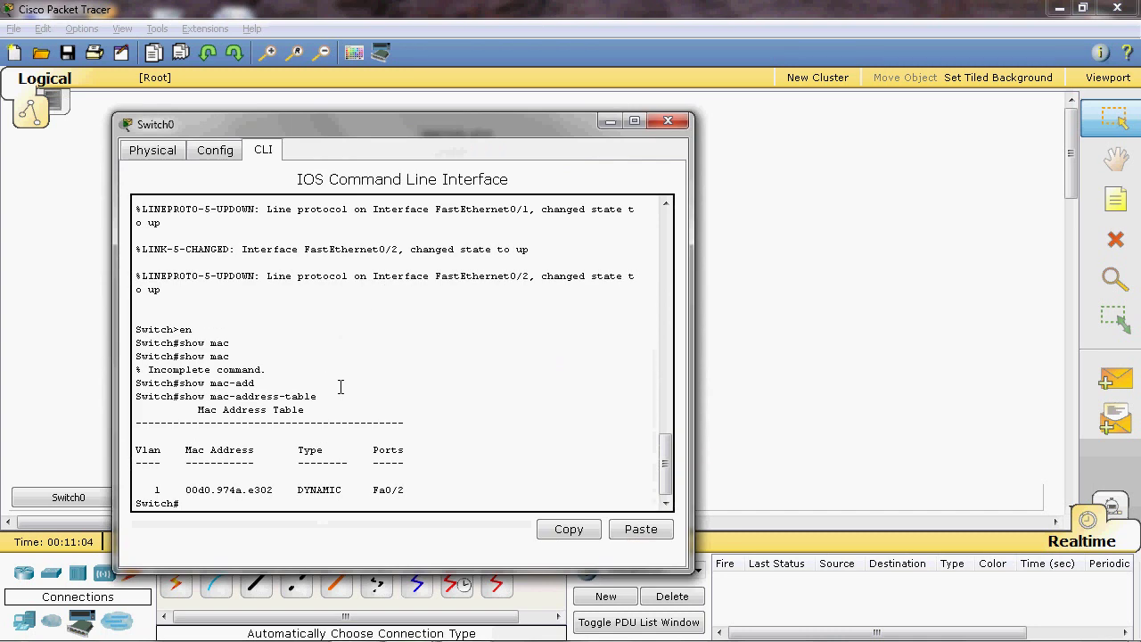
- Run show spanning-tree on Switch0, the root bridge
type("show span")
key("Tab")
key("Return")
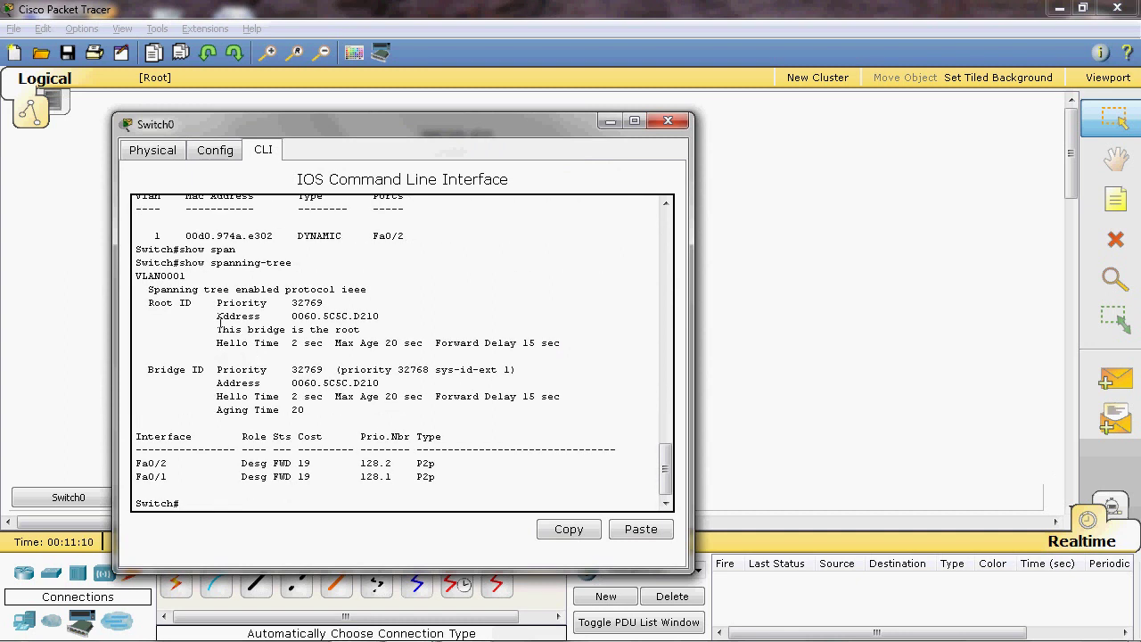
- Highlight the Root ID priority 32769 and root address 0060.5C5C.D210
left_click_drag(144, 304, 331, 304)
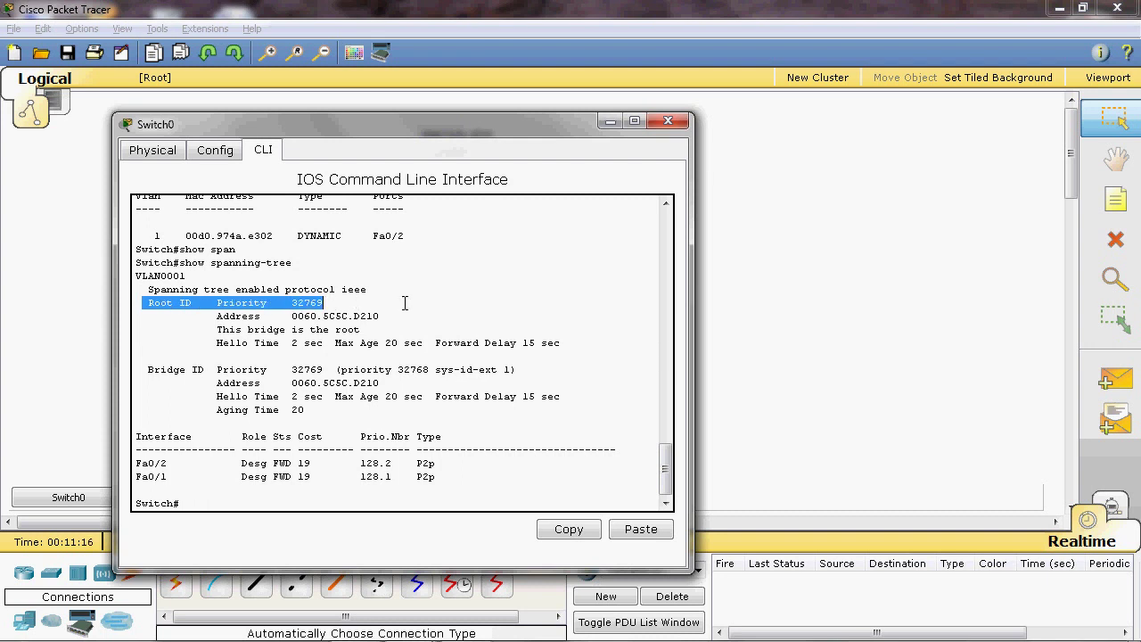
left_click(357, 371)
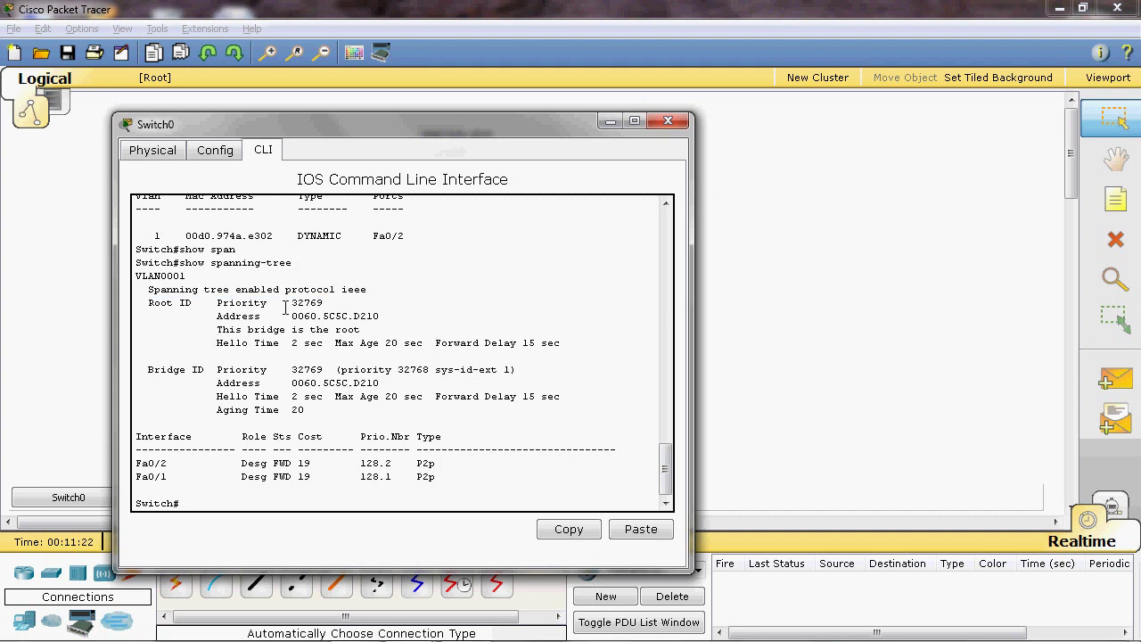
left_click_drag(293, 317, 379, 317)
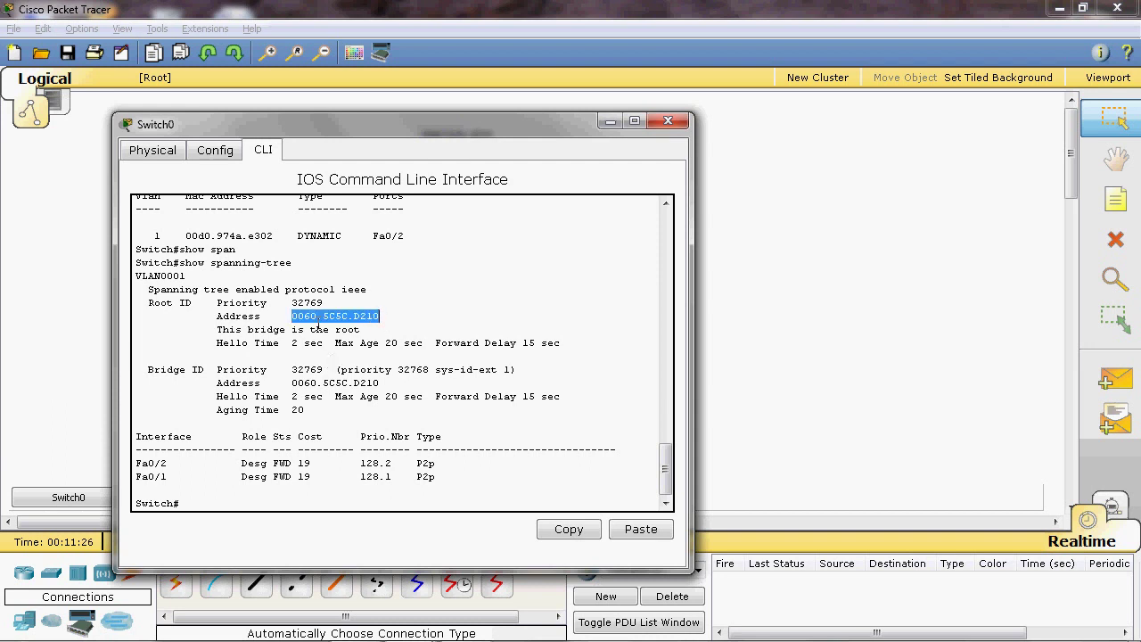
- Highlight the ports' designated role and cost 19, then close Switch0's console
left_click_drag(175, 465, 132, 481)
left_click_drag(239, 474, 312, 477)
left_click(287, 496)
left_click(338, 490)
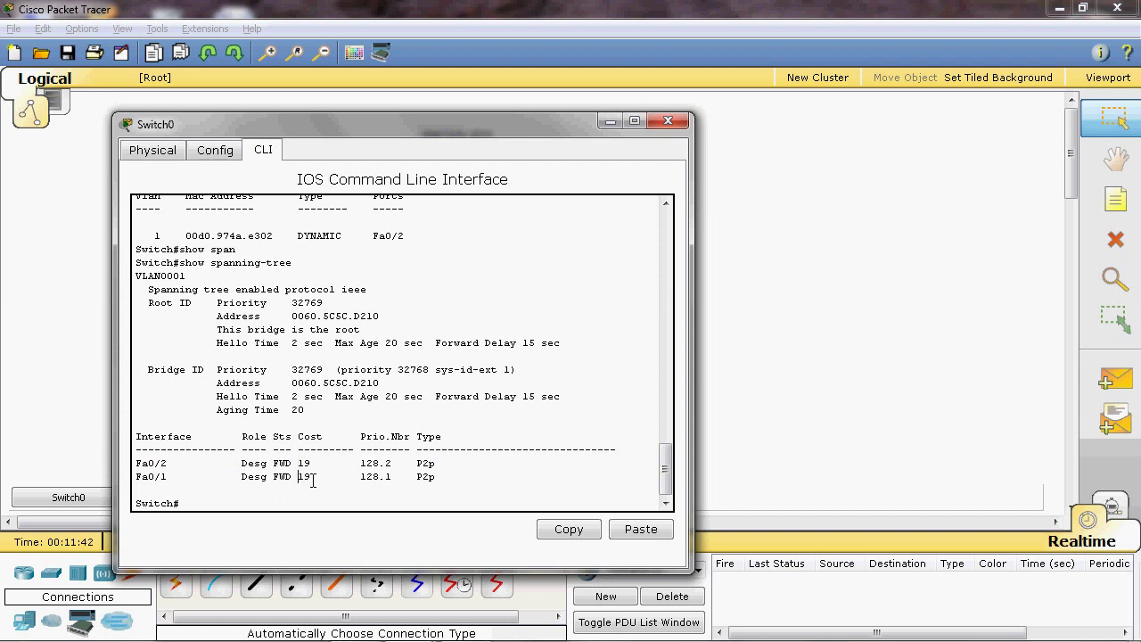
left_click(668, 120)
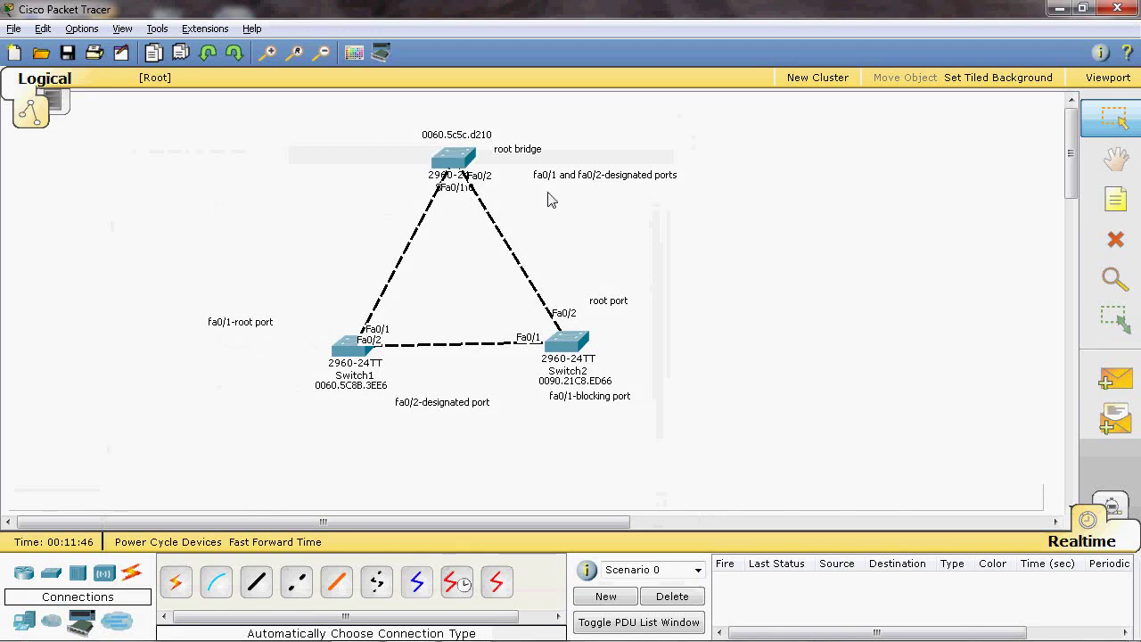
- Run show spanning-tree on Switch1 and highlight Fa0/1 as its root port
left_click(349, 344)
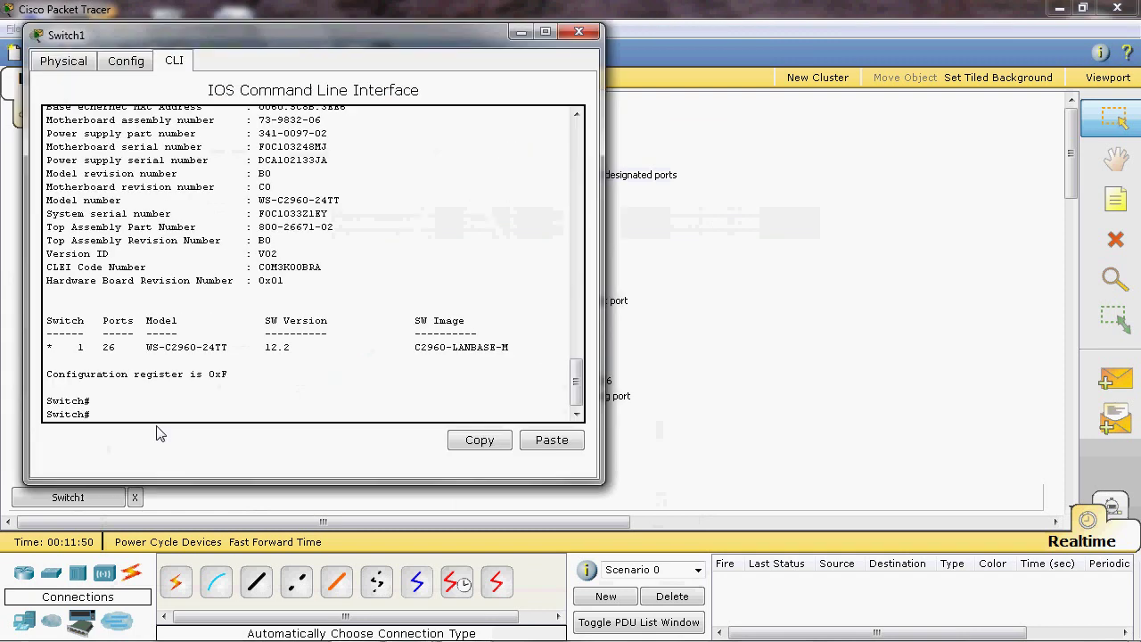
type("show spa")
key("Tab")
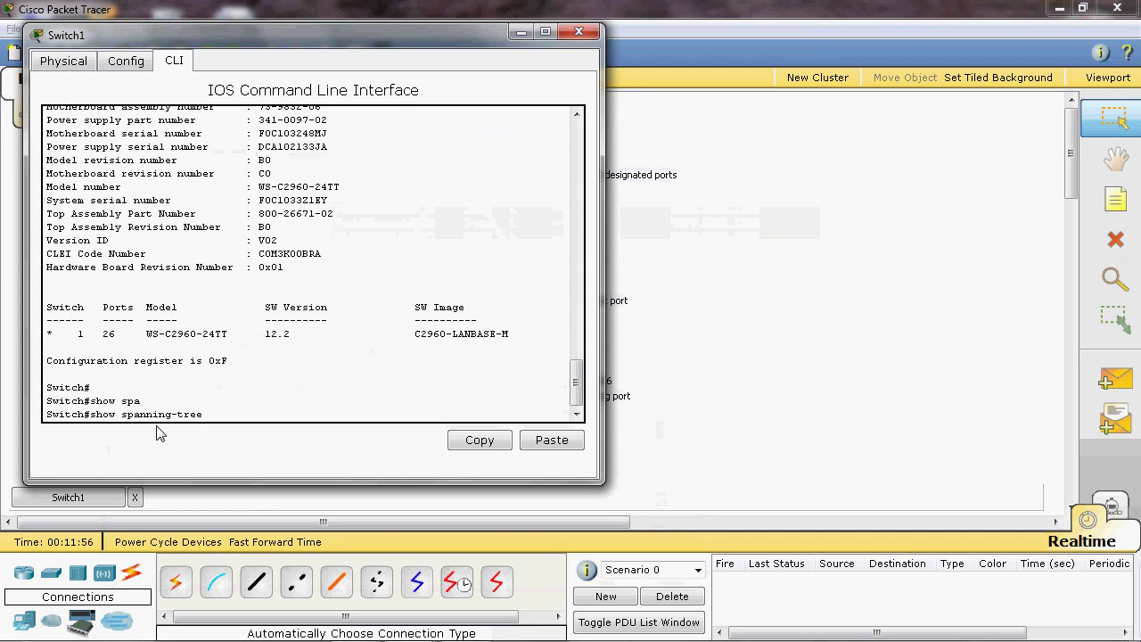
key("Return")
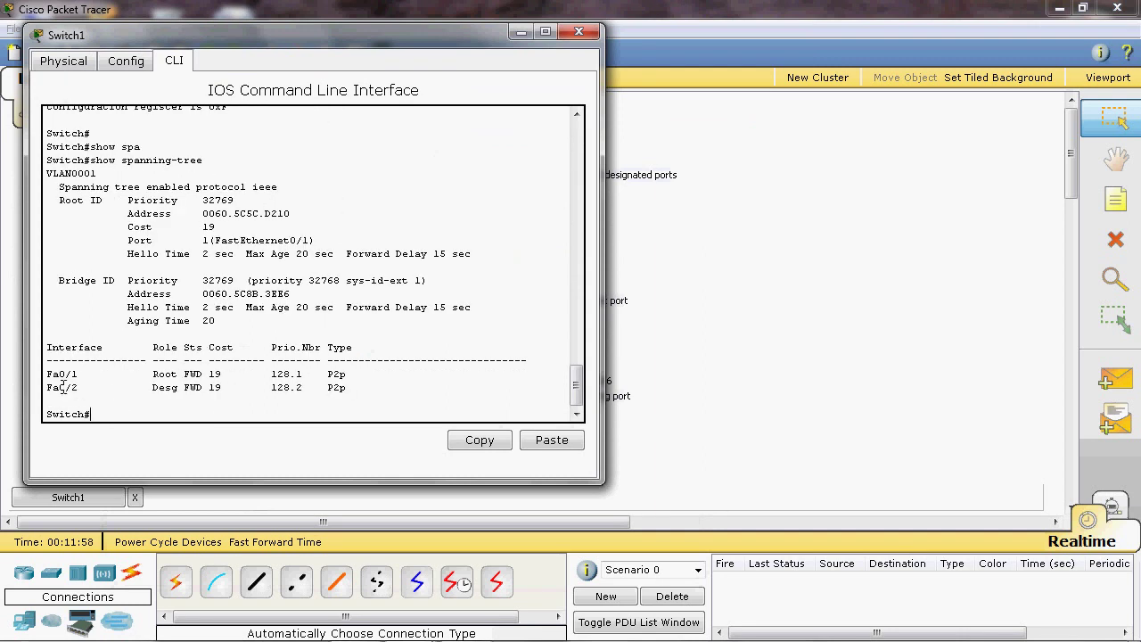
left_click_drag(45, 374, 211, 378)
- Compare with the fa0/1-root note, then highlight Switch1's Fa0/2 designated forwarding row
left_click(624, 385)
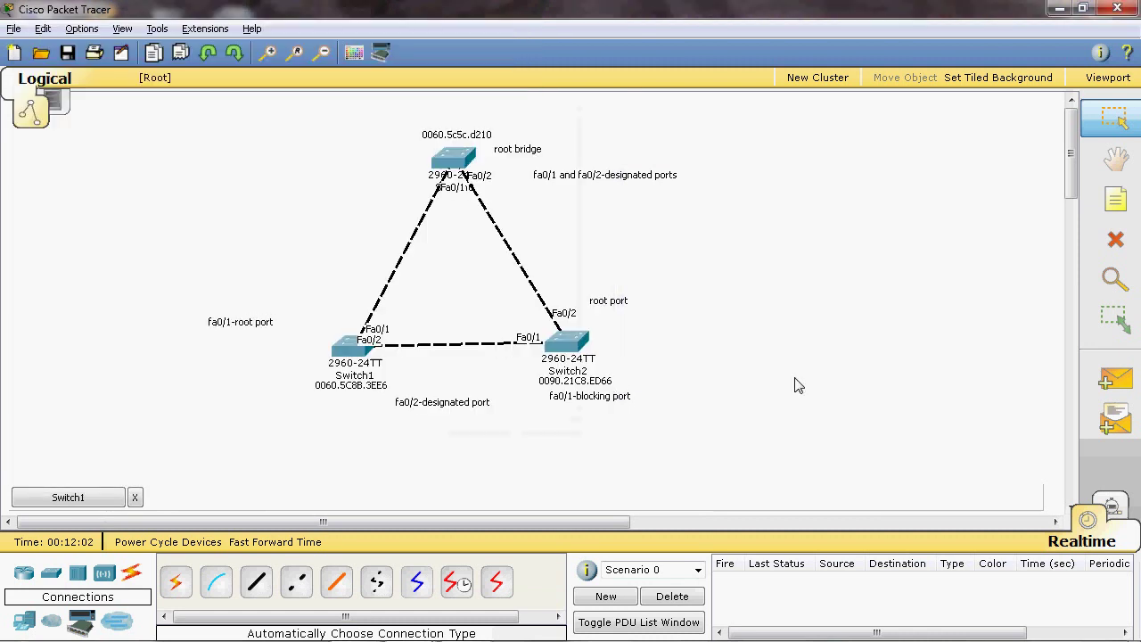
left_click(287, 336)
left_click(64, 496)
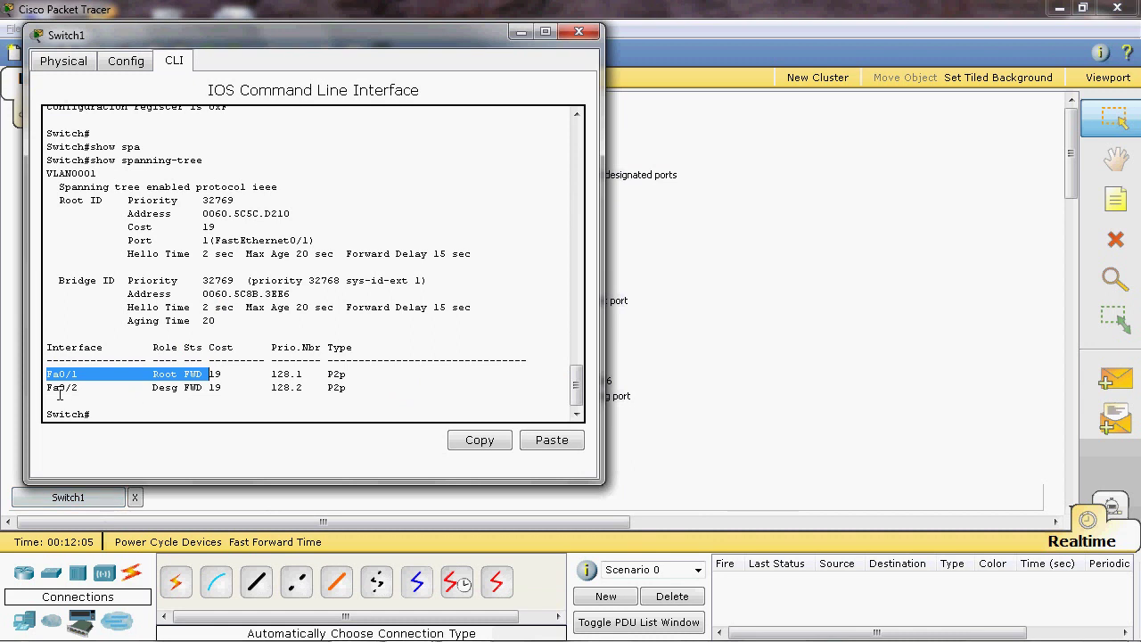
left_click(126, 394)
left_click_drag(139, 393, 353, 393)
left_click(707, 367)
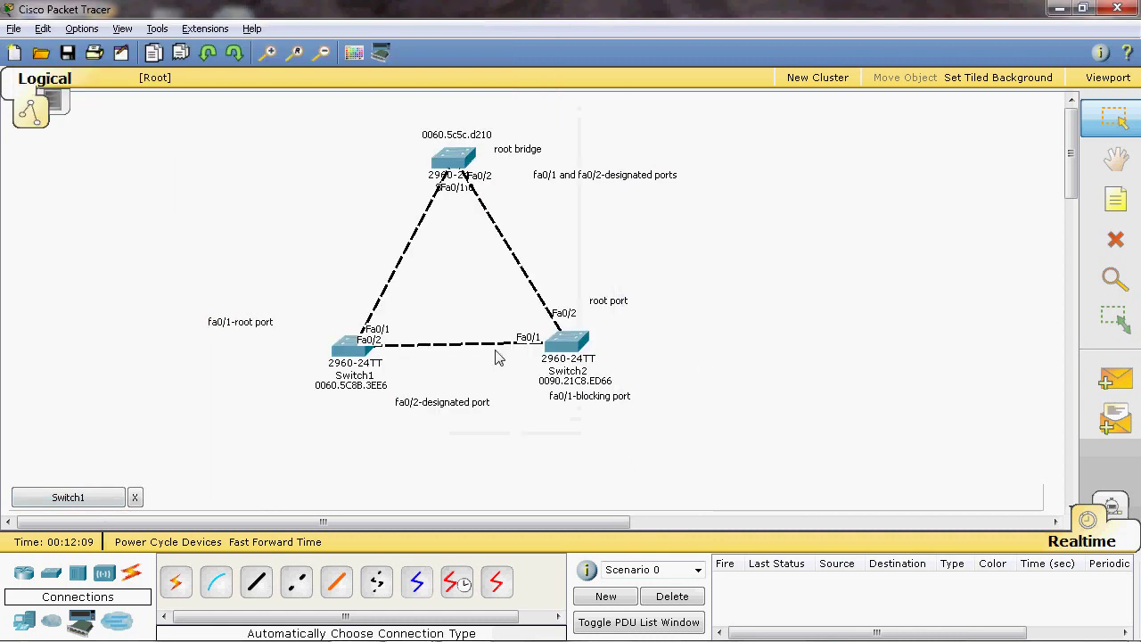
- Run show spanning-tree on Switch2 and highlight Fa0/1 as the blocked alternate port
left_click(567, 341)
type("show span")
key("Tab")
key("Return")
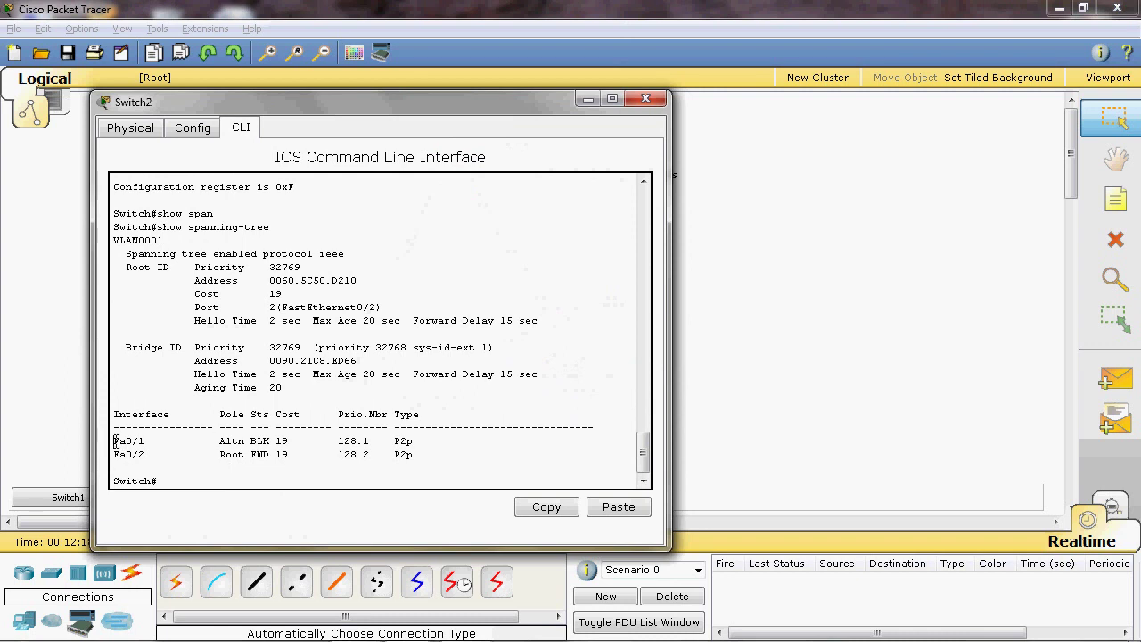
left_click_drag(115, 441, 326, 442)
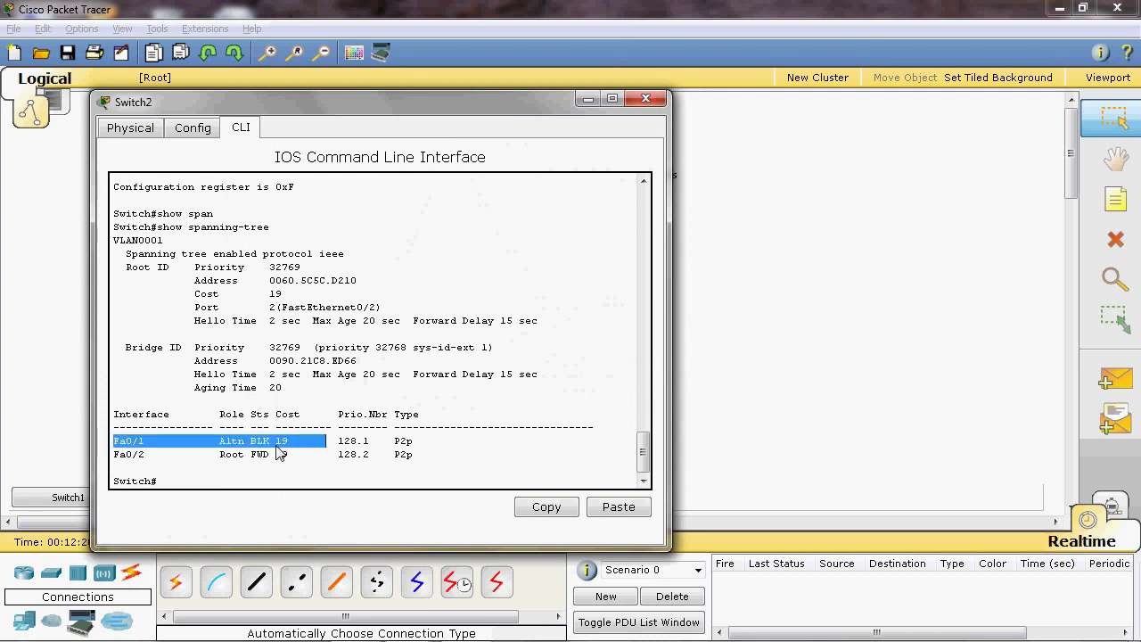
left_click(937, 357)
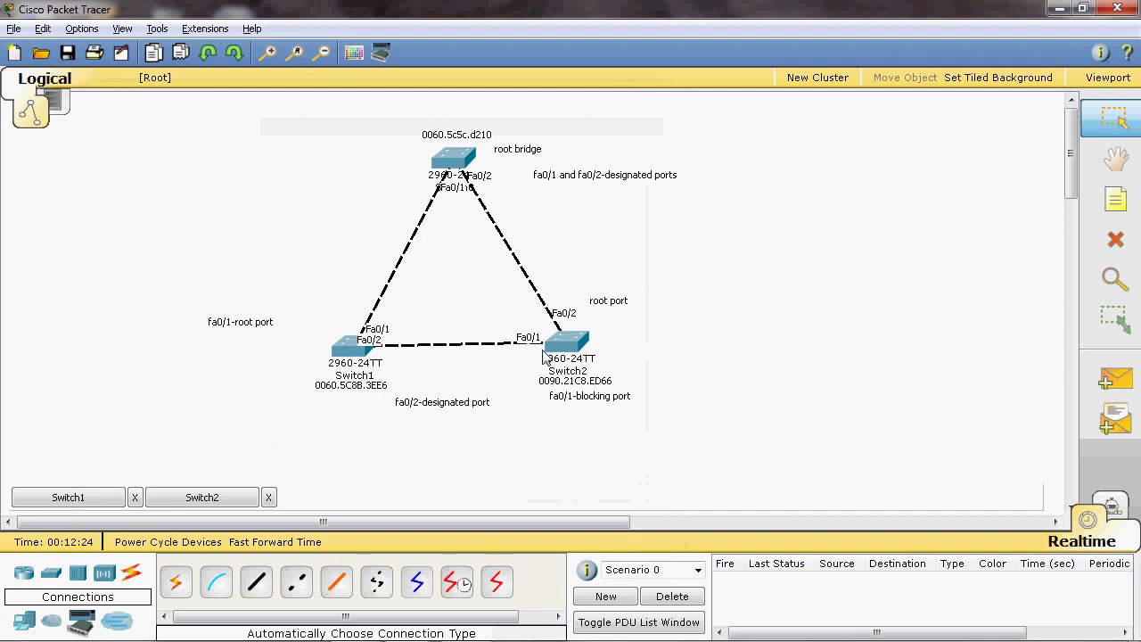
left_click(233, 497)
- Highlight Switch2's Fa0/2 Root FWD row, then view the annotated three-switch topology
left_click_drag(118, 455, 277, 456)
left_click(827, 421)
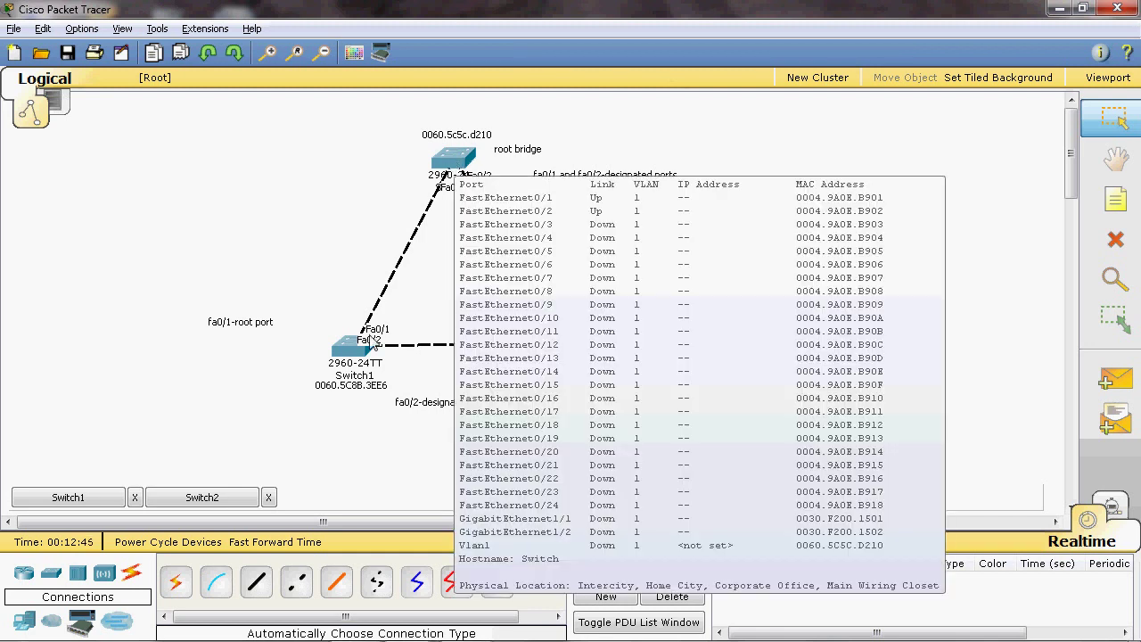
mouse_move(580, 345)
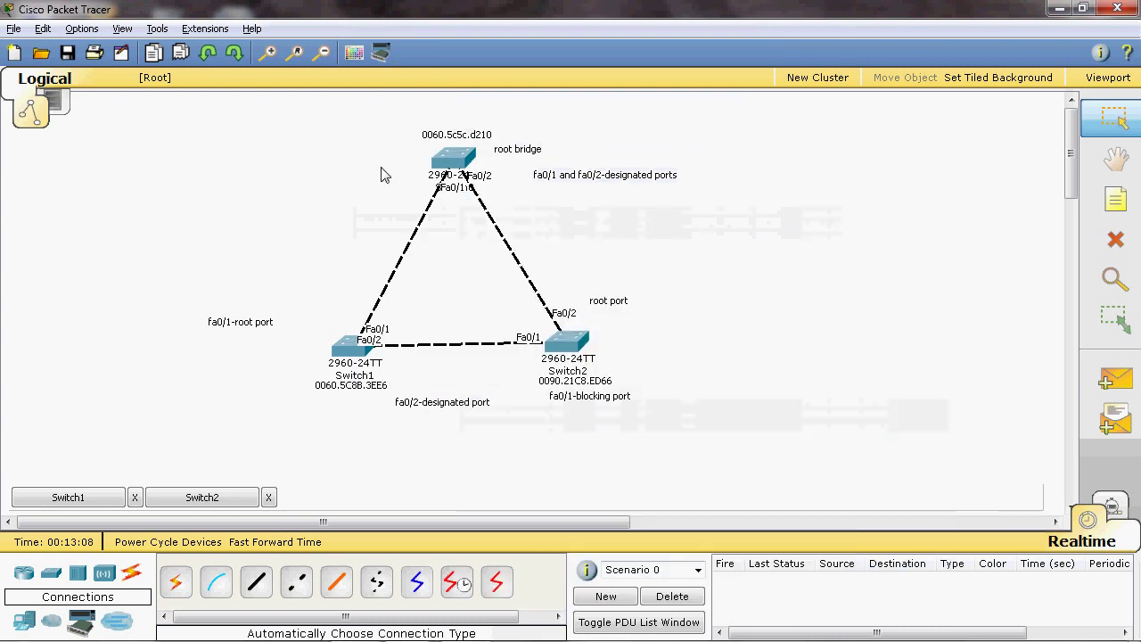
mouse_move(460, 176)
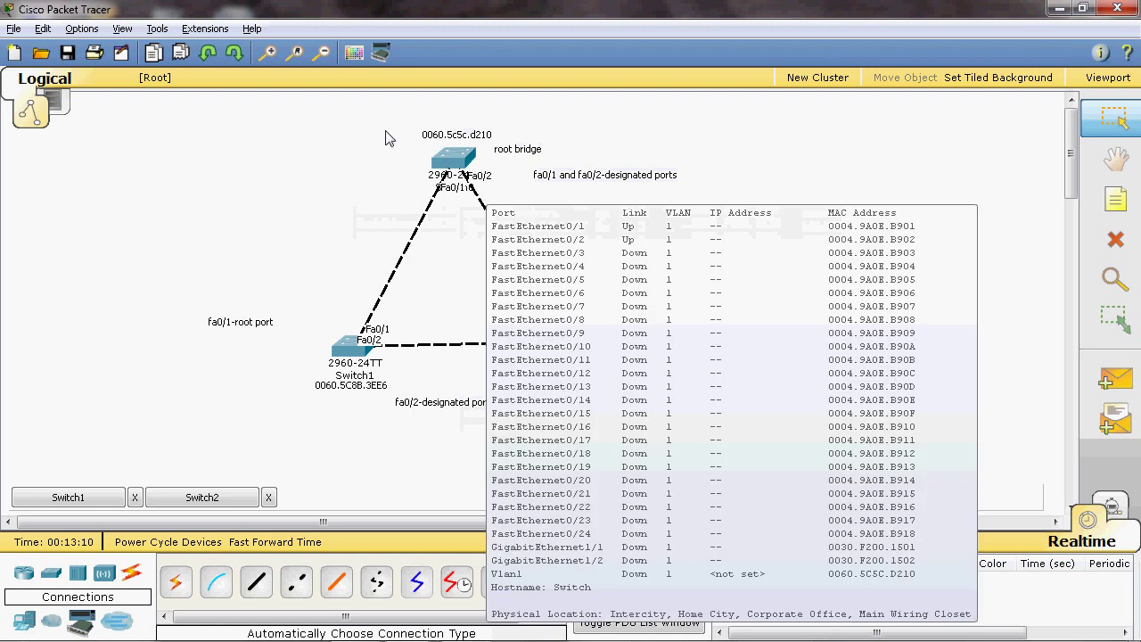